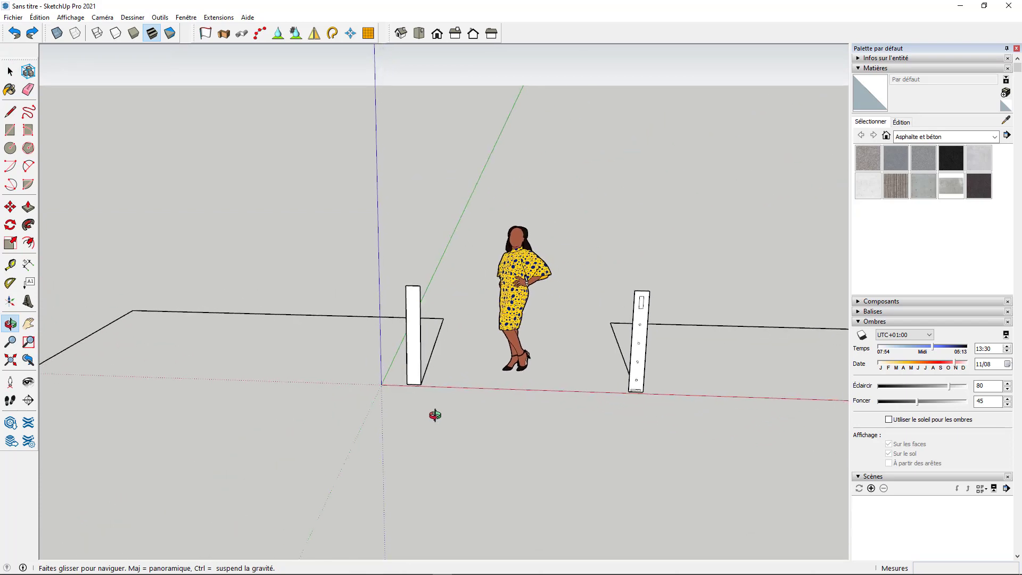
Sweep the plain rectangular profile along its three-segment ground path with the Follow Me tool.
{"action": "key", "text": "space"}
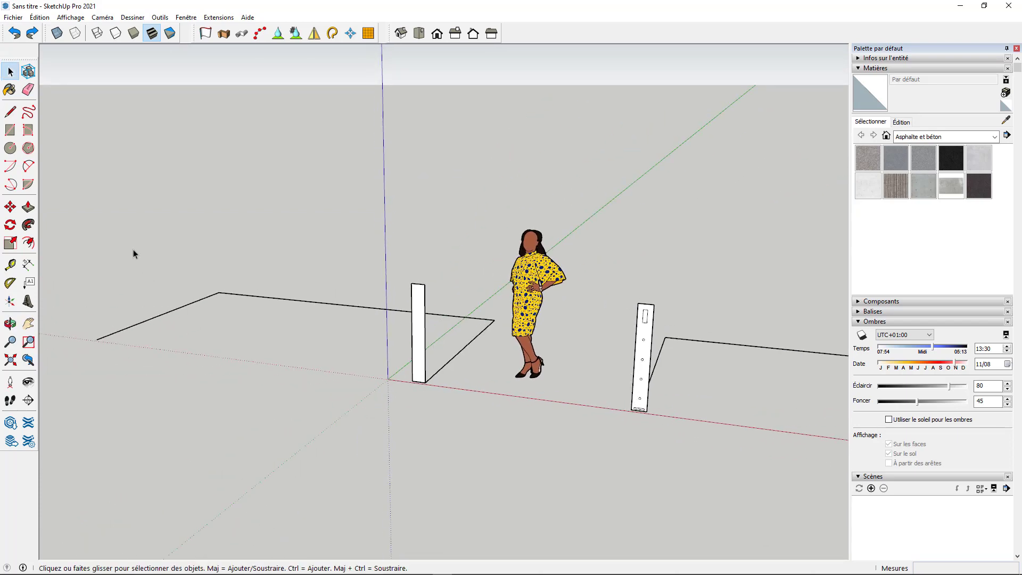
{"action": "left_click", "coordinate": [28, 225]}
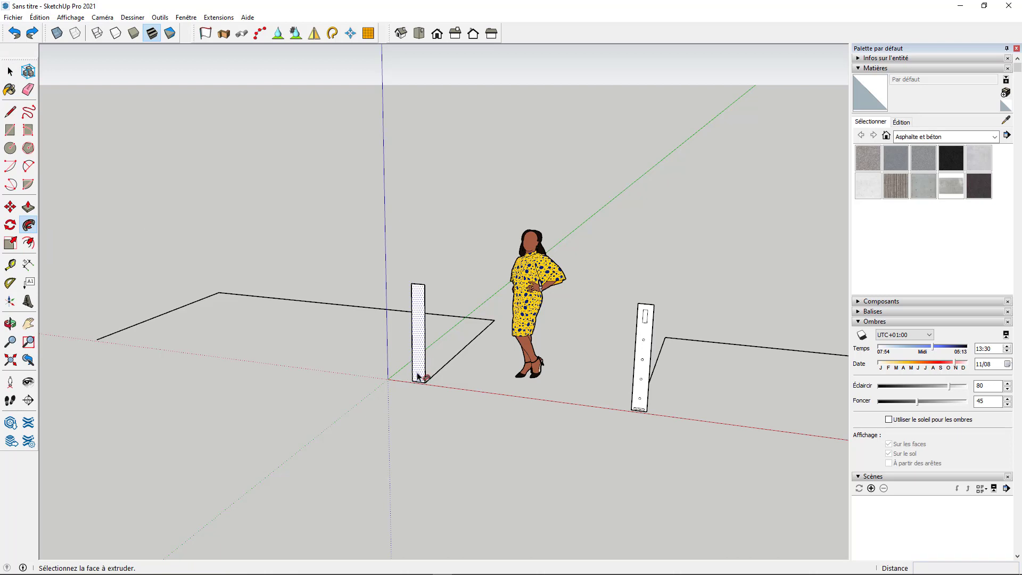
{"action": "left_click", "coordinate": [419, 376]}
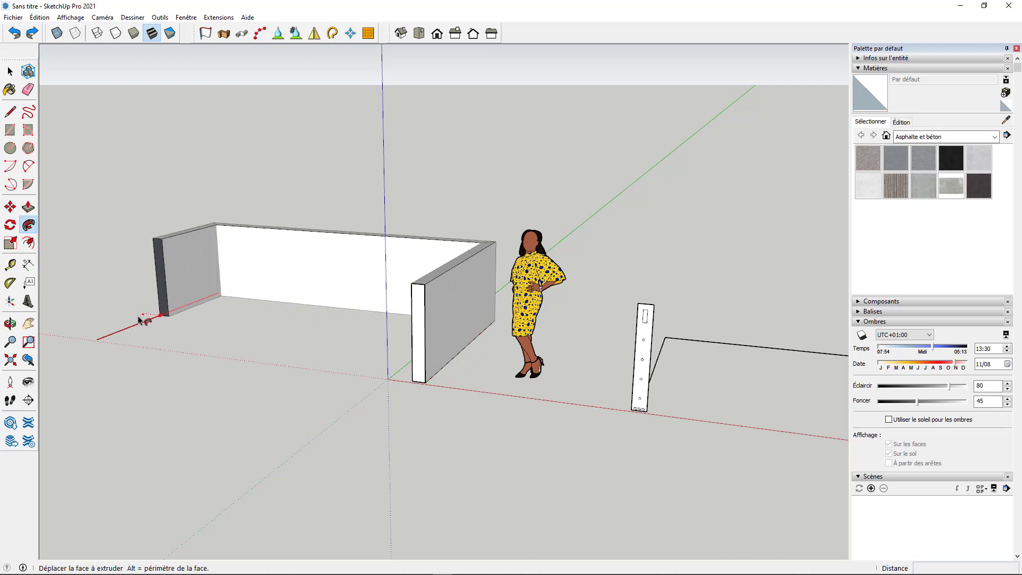
{"action": "left_click", "coordinate": [101, 339]}
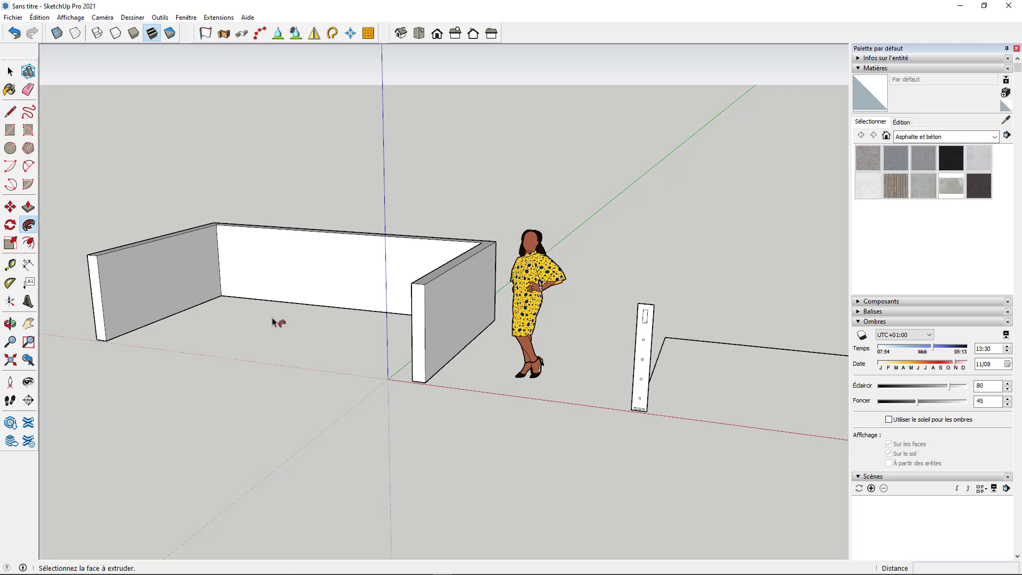
Undo the Follow Me sweep of the plain profile.
{"action": "key", "text": "ctrl+z"}
{"action": "scroll", "coordinate": [219, 302], "scroll_direction": "down", "scroll_amount": 3}
{"action": "key", "text": "space"}
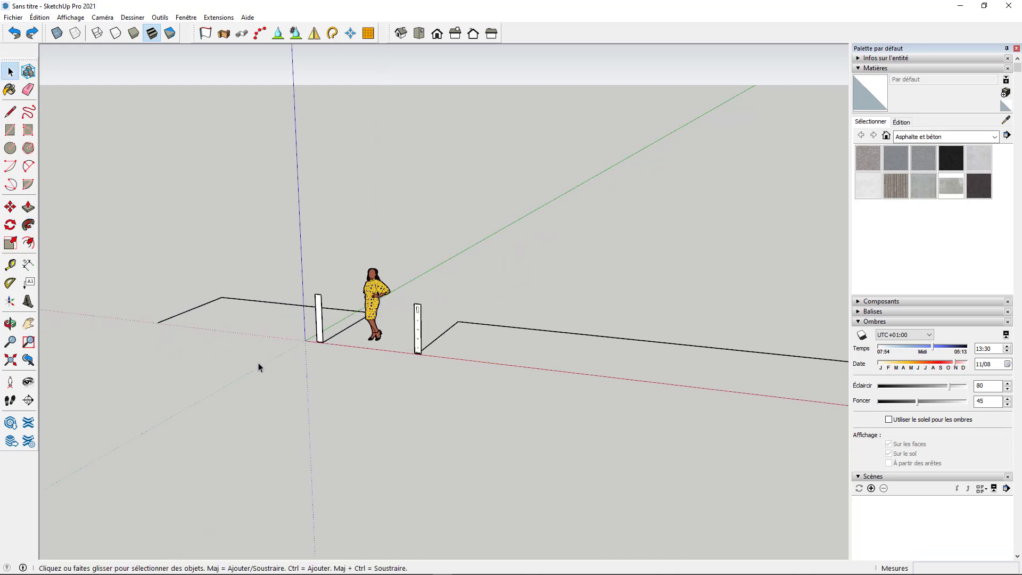
Examine the second profile, with its inner rectangles and circles, and the ground path starting at its base.
{"action": "scroll", "coordinate": [344, 331], "scroll_direction": "up", "scroll_amount": 3}
{"action": "middle_click_drag", "start_coordinate": [344, 331], "coordinate": [299, 323]}
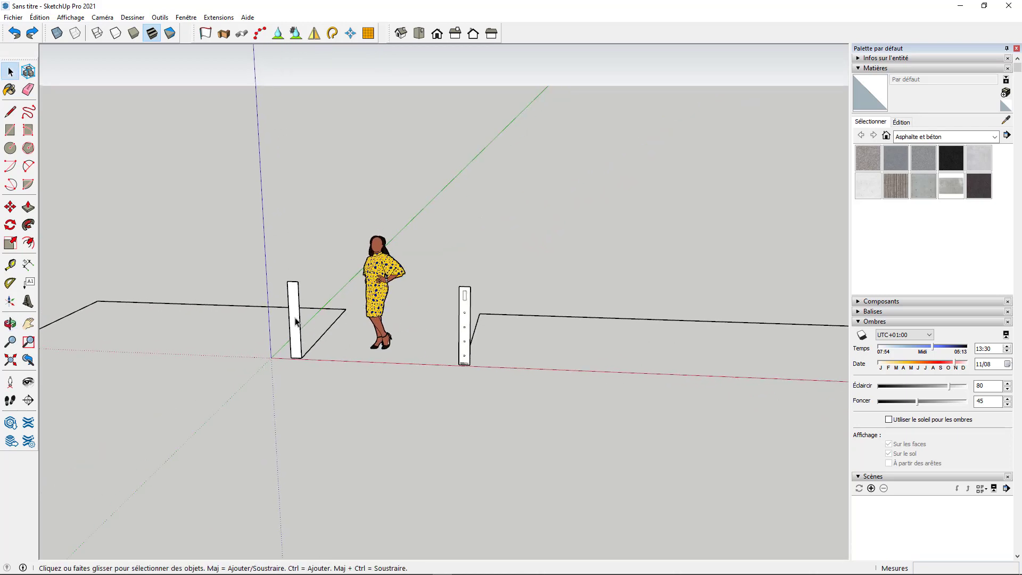
{"action": "scroll", "coordinate": [206, 324], "scroll_direction": "down", "scroll_amount": 3}
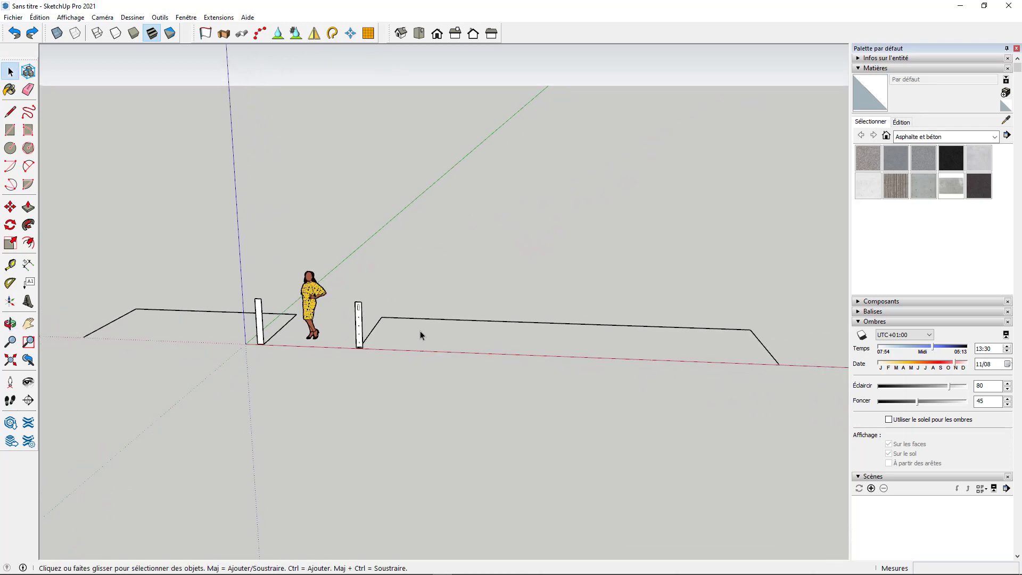
{"action": "scroll", "coordinate": [394, 336], "scroll_direction": "up", "scroll_amount": 3}
{"action": "middle_click_drag", "start_coordinate": [365, 343], "coordinate": [612, 306]}
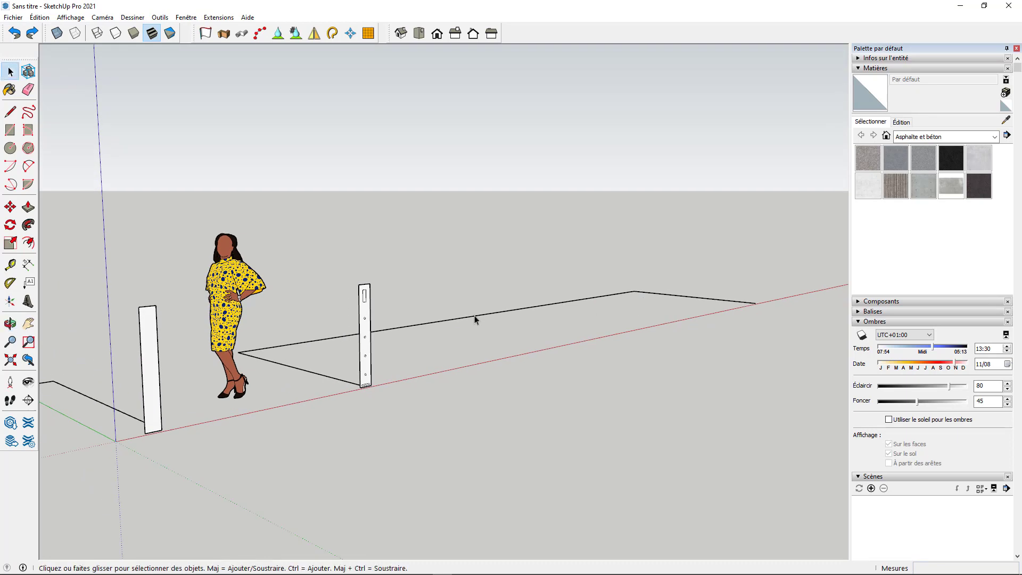
{"action": "scroll", "coordinate": [369, 318], "scroll_direction": "up", "scroll_amount": 2}
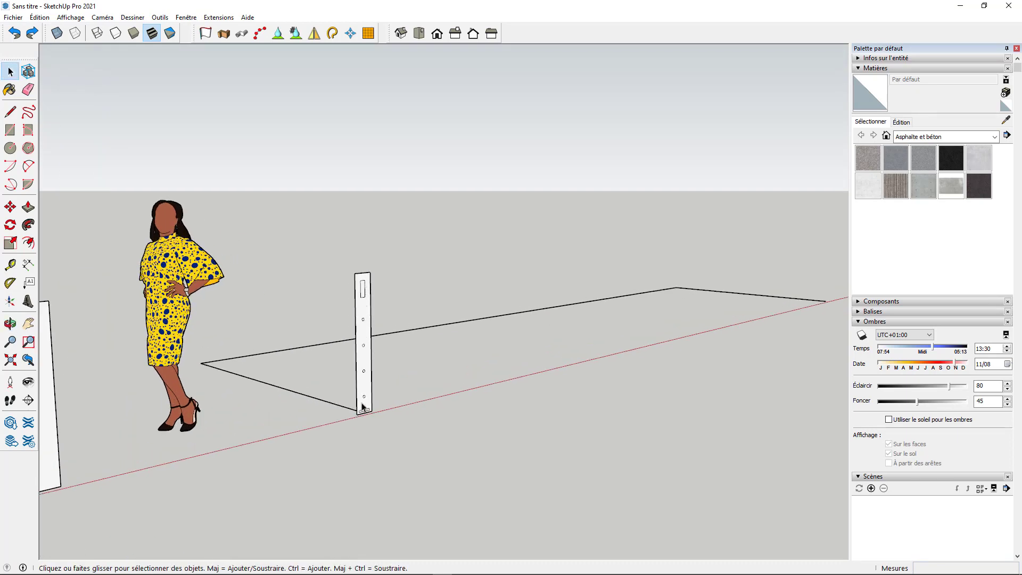
{"action": "scroll", "coordinate": [362, 406], "scroll_direction": "up", "scroll_amount": 2}
{"action": "scroll", "coordinate": [270, 381], "scroll_direction": "down", "scroll_amount": 3}
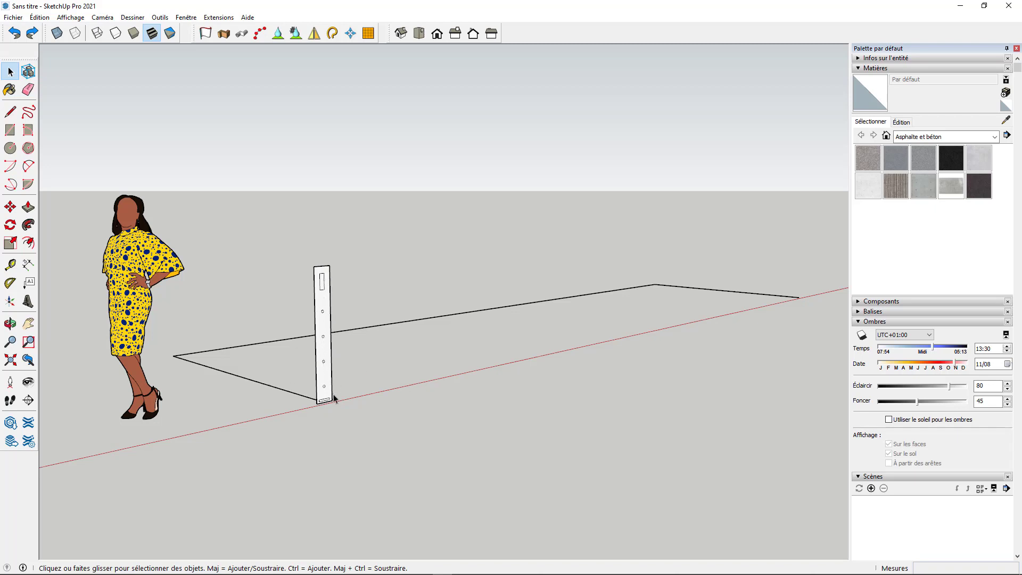
{"action": "scroll", "coordinate": [316, 286], "scroll_direction": "up", "scroll_amount": 2}
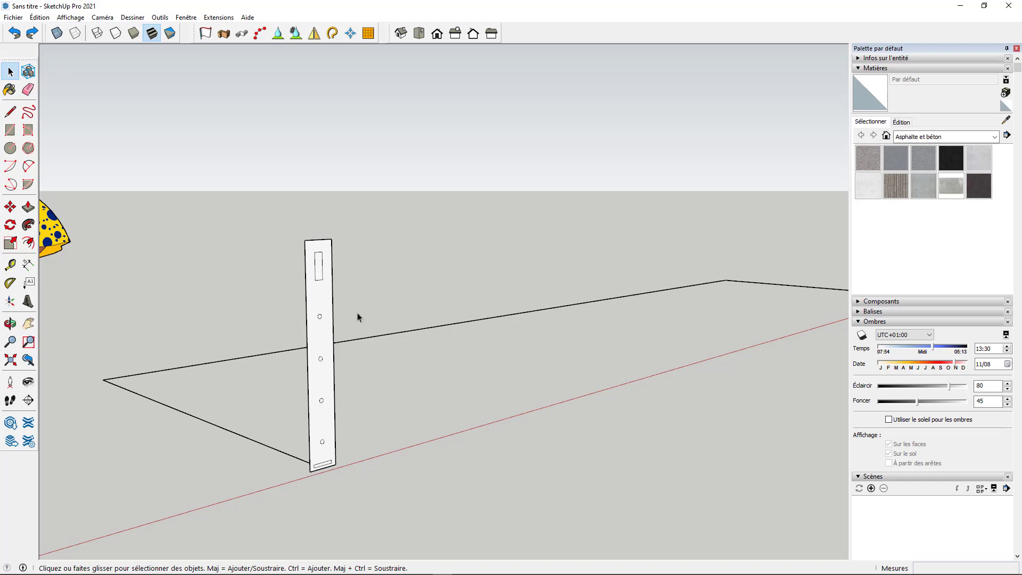
{"action": "scroll", "coordinate": [265, 349], "scroll_direction": "down", "scroll_amount": 3}
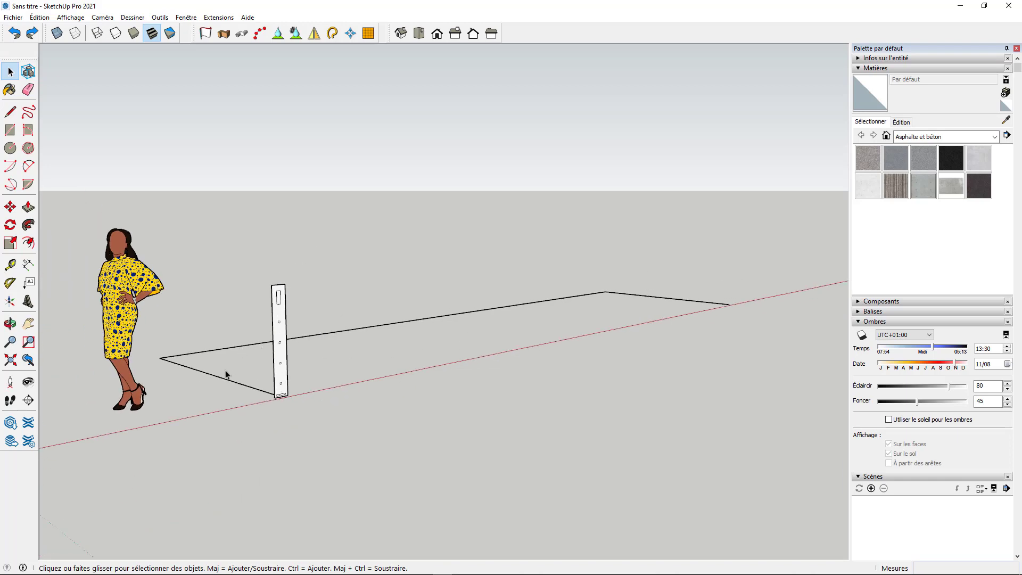
{"action": "scroll", "coordinate": [282, 397], "scroll_direction": "up", "scroll_amount": 3}
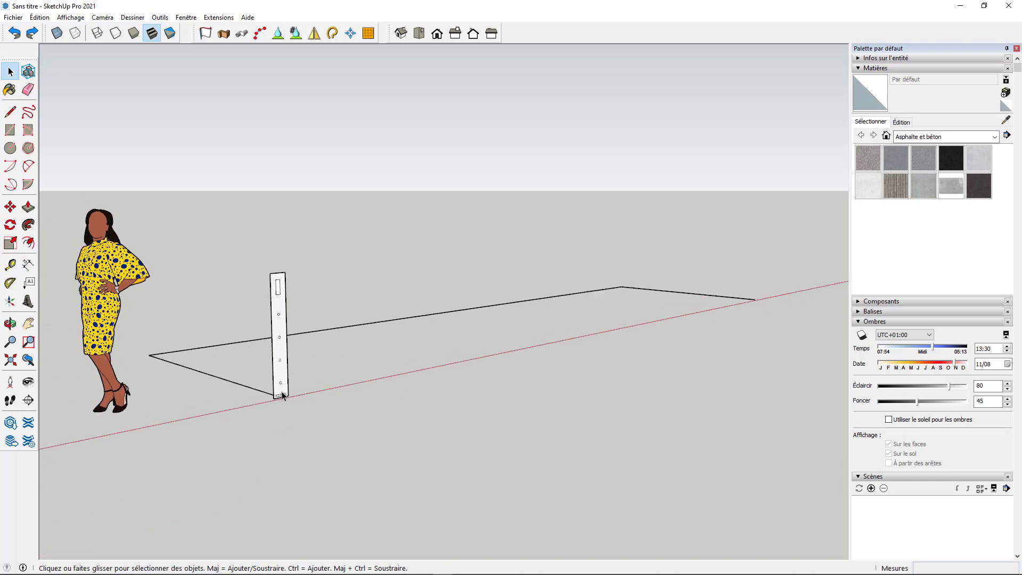
{"action": "scroll", "coordinate": [288, 352], "scroll_direction": "down", "scroll_amount": 3}
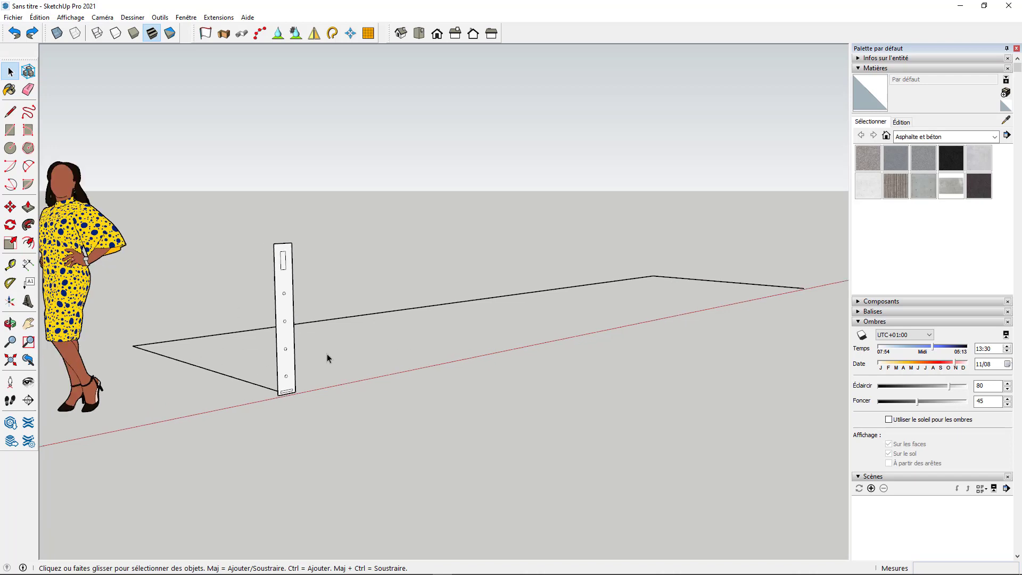
Preselect the second profile's ground path edges and sweep its upper inner rectangle along them with Follow Me.
{"action": "scroll", "coordinate": [620, 315], "scroll_direction": "down", "scroll_amount": 2}
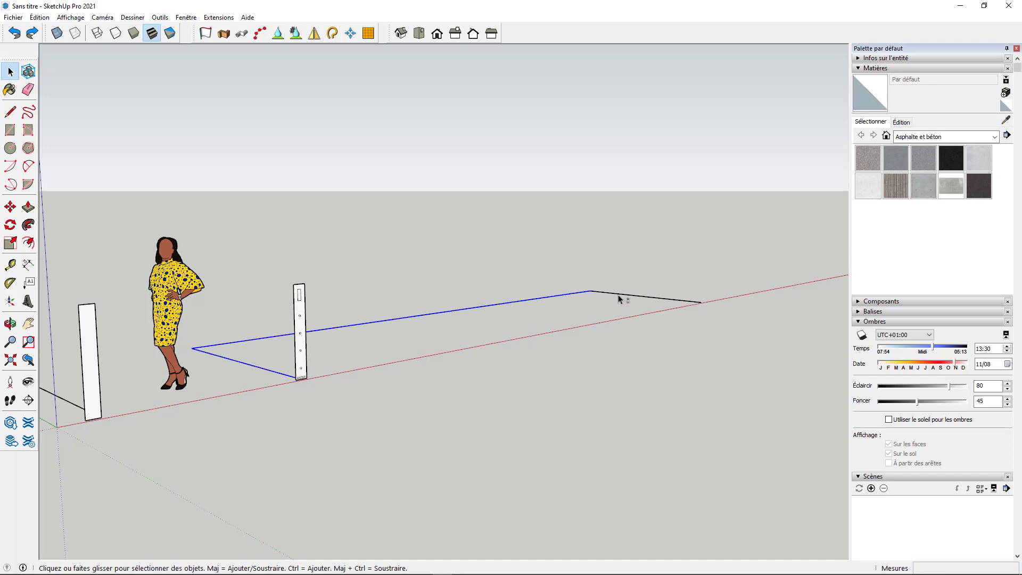
{"action": "left_click", "coordinate": [28, 224]}
{"action": "scroll", "coordinate": [299, 346], "scroll_direction": "up", "scroll_amount": 4}
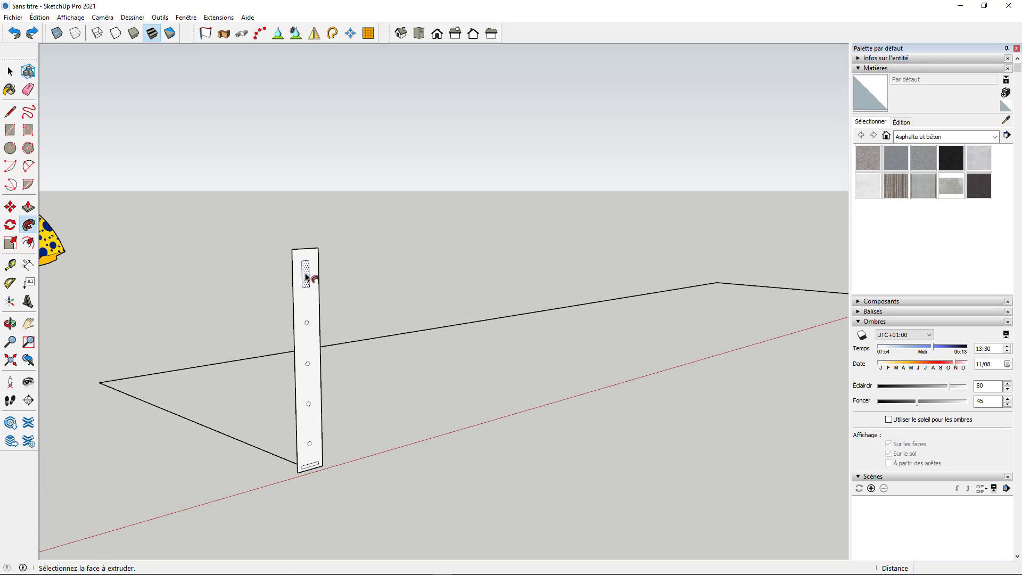
{"action": "key", "text": "ctrl+y"}
{"action": "scroll", "coordinate": [173, 340], "scroll_direction": "down", "scroll_amount": 4}
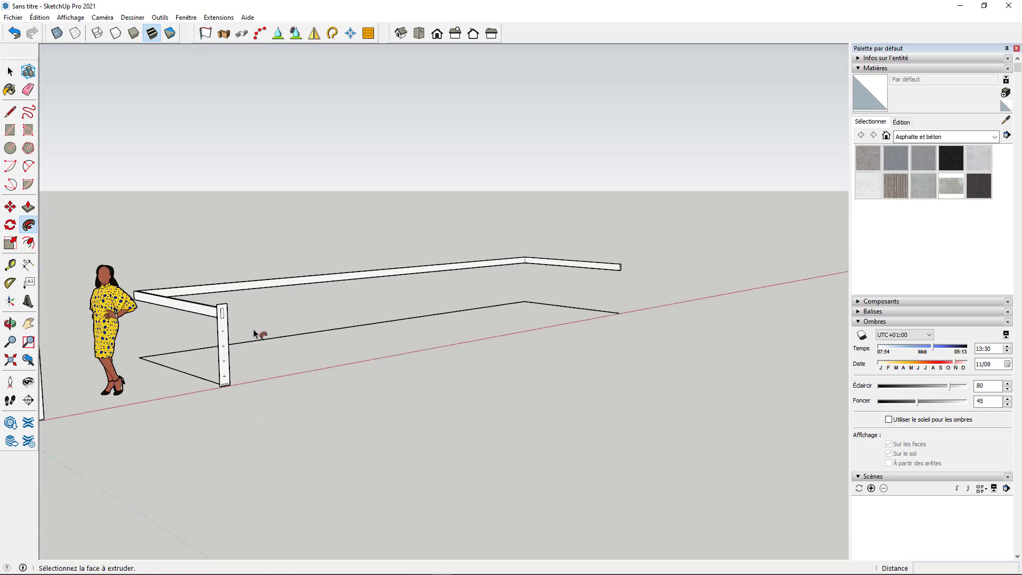
Undo the sweep of the upper inner rectangle.
{"action": "key", "text": "ctrl+z"}
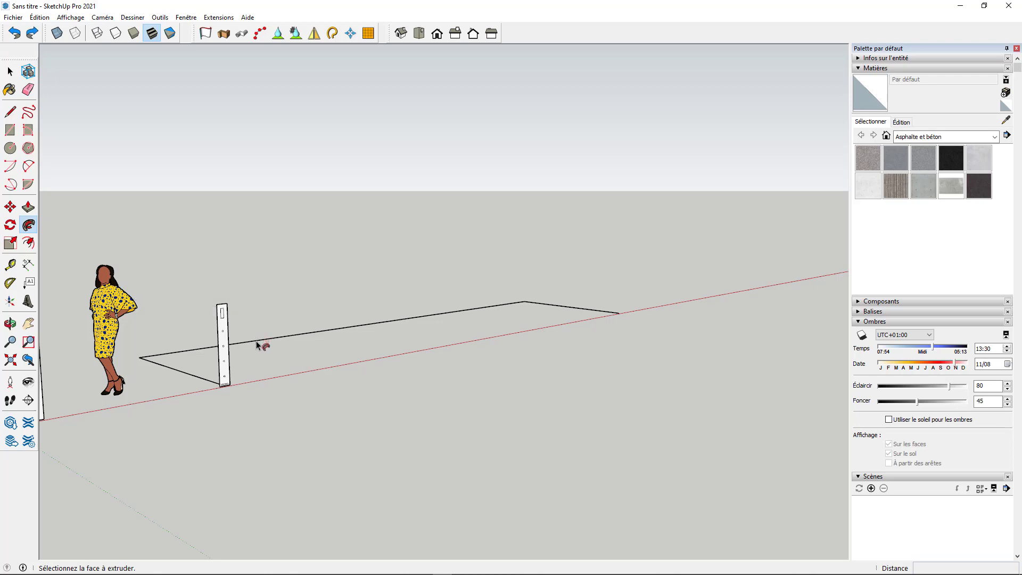
{"action": "scroll", "coordinate": [249, 354], "scroll_direction": "up", "scroll_amount": 3}
{"action": "key", "text": "space"}
{"action": "scroll", "coordinate": [230, 353], "scroll_direction": "down", "scroll_amount": 2}
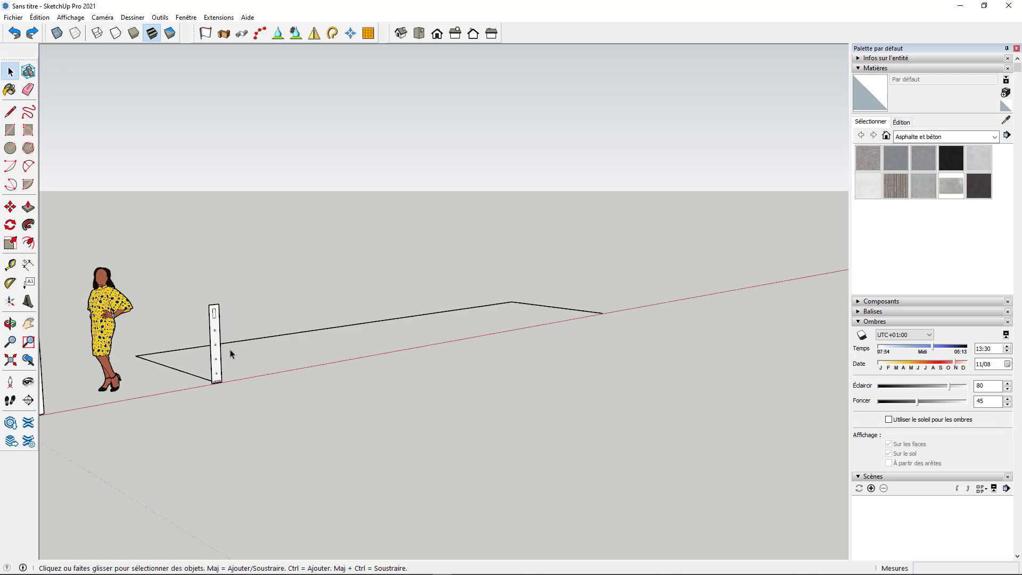
Repeat the Follow Me sweep of the upper inner rectangle along the preselected path, and undo it.
{"action": "left_click_drag", "start_coordinate": [382, 262], "coordinate": [381, 262]}
{"action": "left_click", "coordinate": [28, 224]}
{"action": "scroll", "coordinate": [213, 325], "scroll_direction": "up", "scroll_amount": 3}
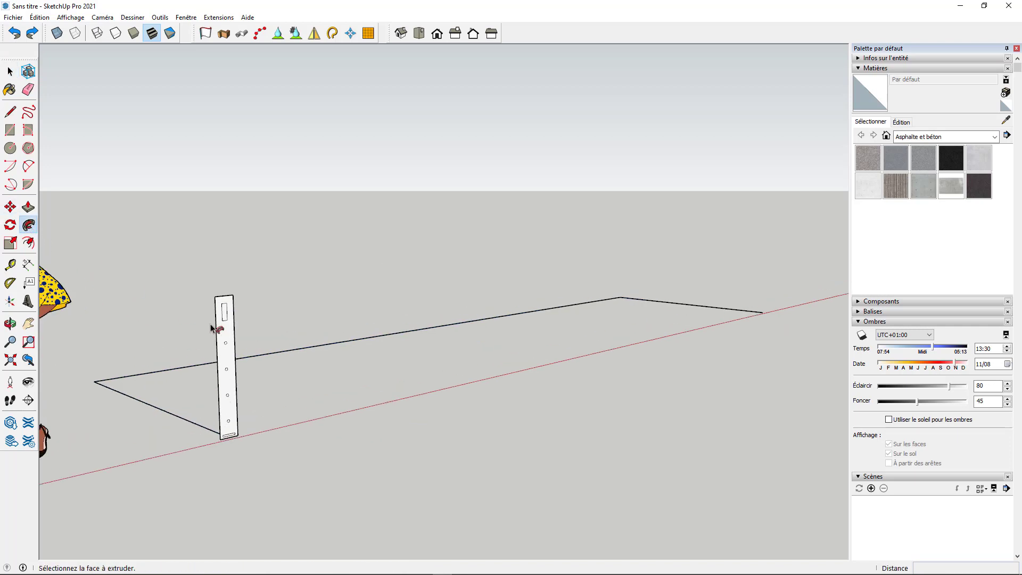
{"action": "left_click", "coordinate": [229, 307]}
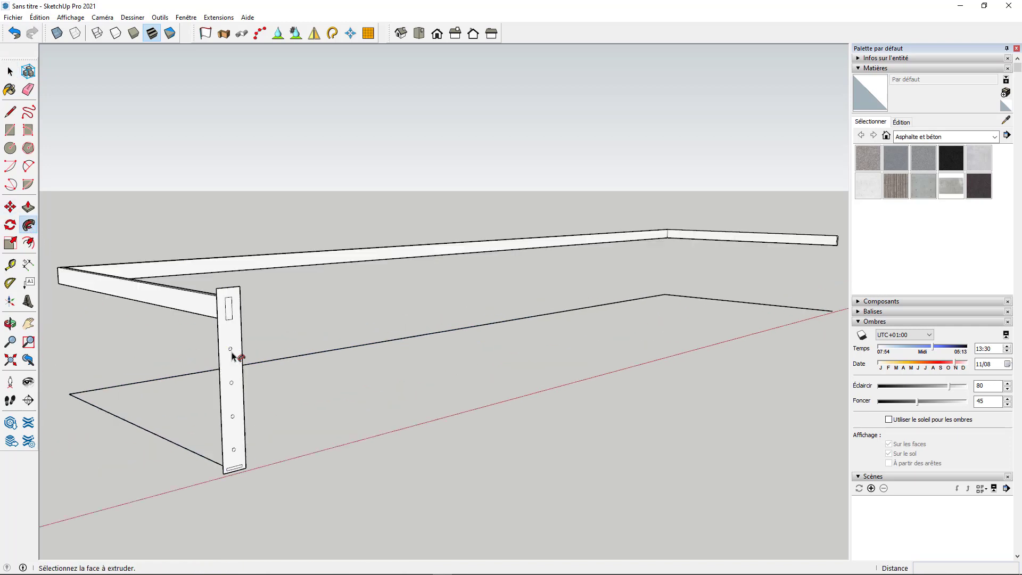
{"action": "key", "text": "ctrl+z"}
{"action": "scroll", "coordinate": [235, 358], "scroll_direction": "down", "scroll_amount": 3}
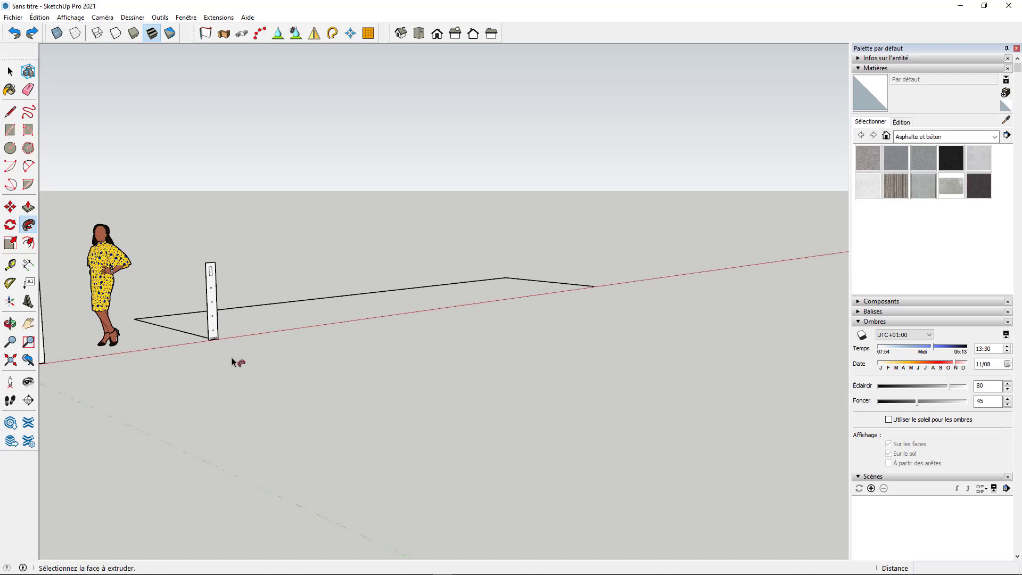
Preselect all three ground path edges and sweep the second profile's main face, around its inner shapes, along them with Follow Me.
{"action": "key", "text": "space"}
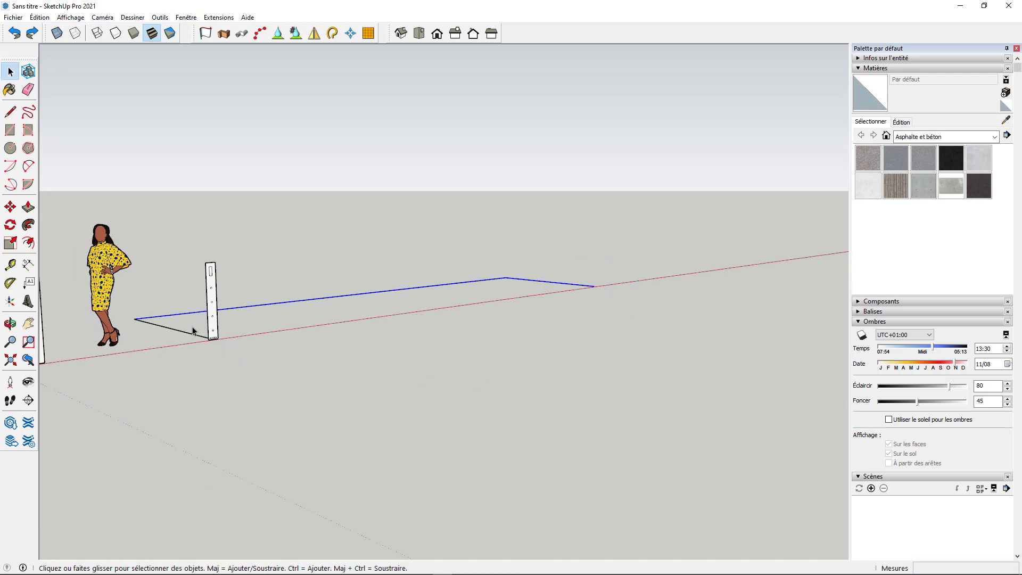
{"action": "scroll", "coordinate": [190, 338], "scroll_direction": "up", "scroll_amount": 5}
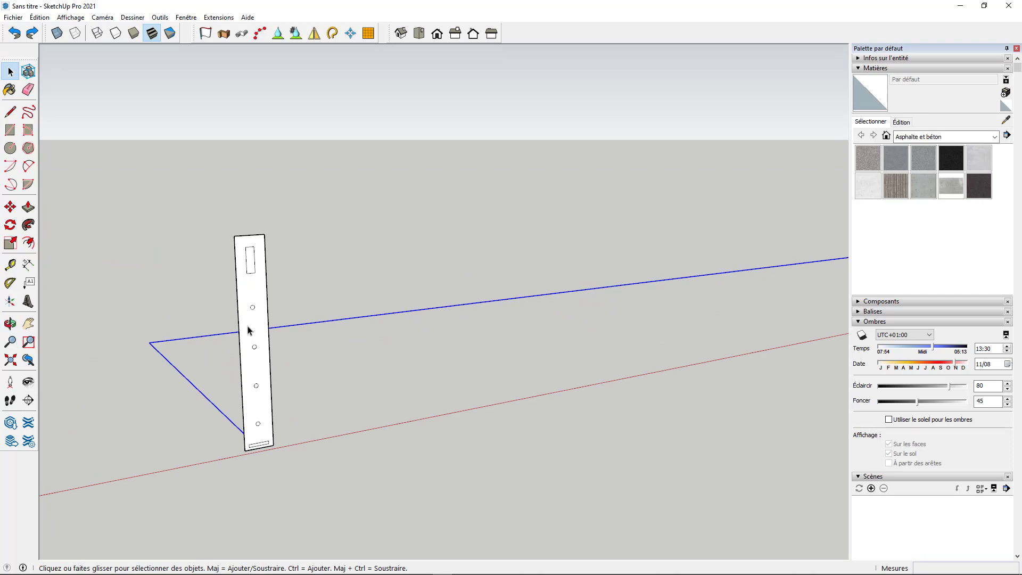
{"action": "scroll", "coordinate": [261, 334], "scroll_direction": "up", "scroll_amount": 2}
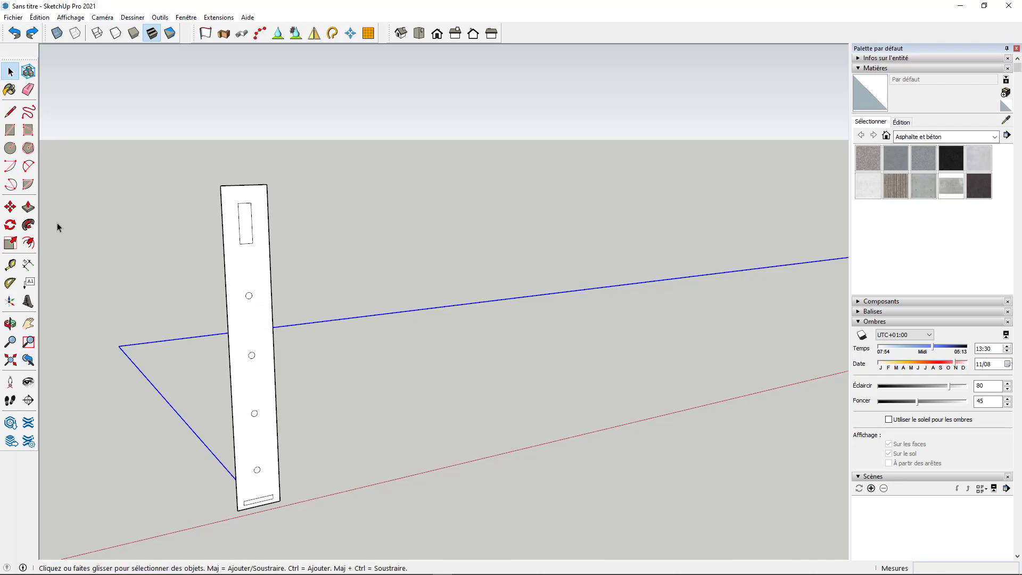
{"action": "left_click", "coordinate": [28, 226]}
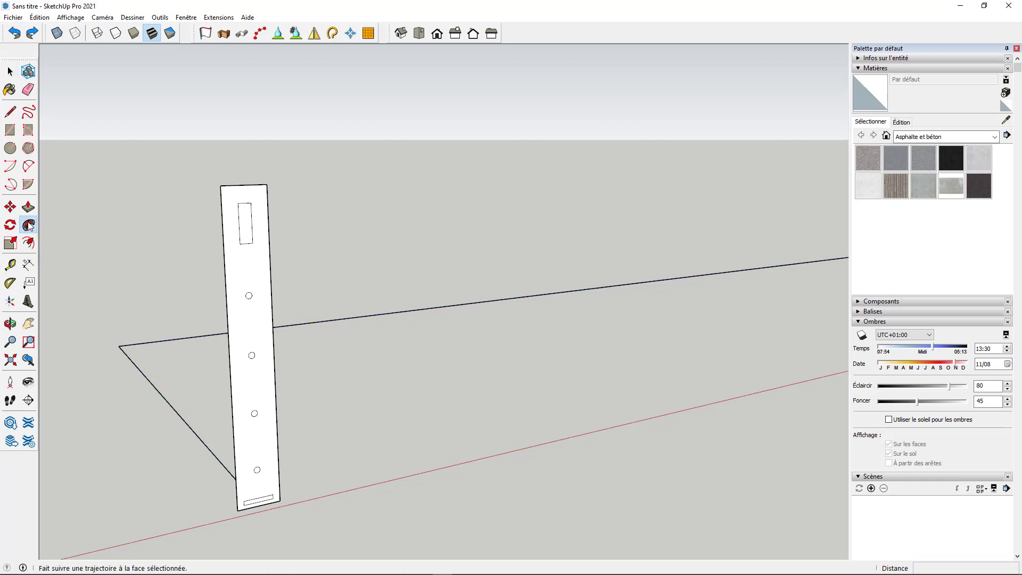
{"action": "left_click", "coordinate": [246, 275]}
{"action": "scroll", "coordinate": [170, 304], "scroll_direction": "down", "scroll_amount": 5}
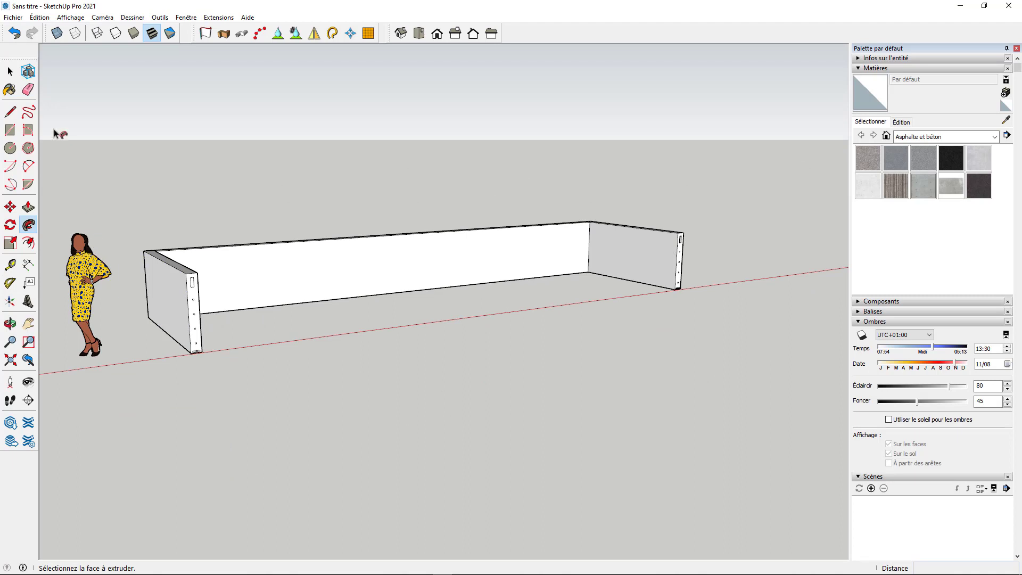
Erase the outer profile edges at the swept wall's end nearest the figure, leaving the top rail, round bars and base strip.
{"action": "left_click", "coordinate": [27, 90]}
{"action": "scroll", "coordinate": [199, 271], "scroll_direction": "up", "scroll_amount": 5}
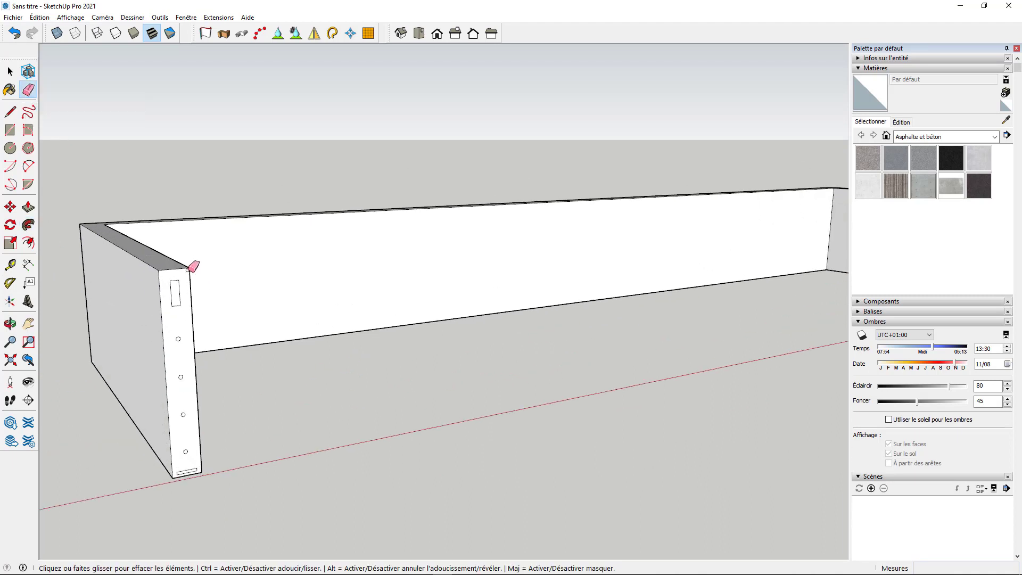
{"action": "left_click", "coordinate": [187, 264]}
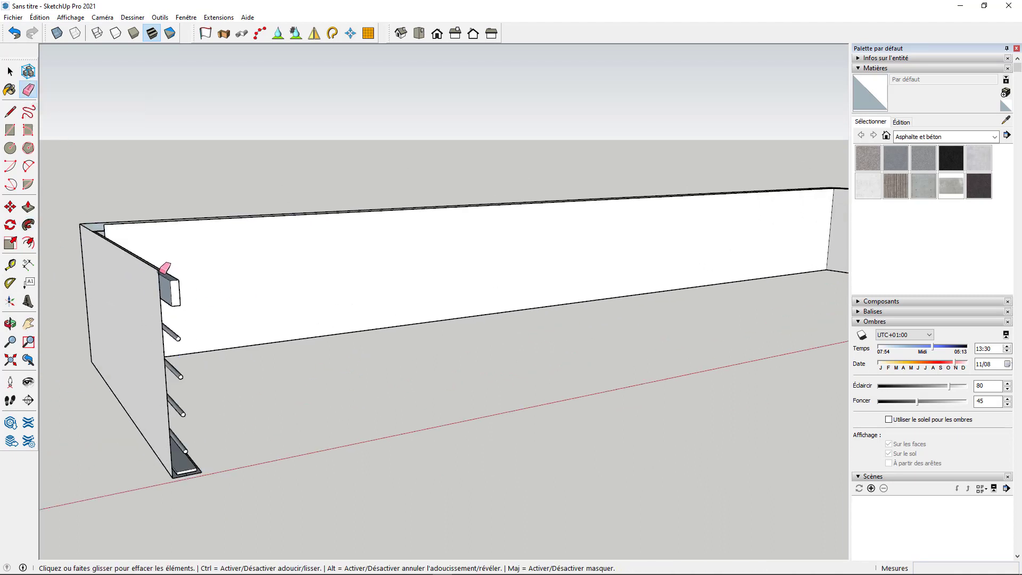
{"action": "mouse_move", "coordinate": [197, 336]}
{"action": "middle_mouse_down"}
{"action": "mouse_move", "coordinate": [153, 350]}
{"action": "mouse_move", "coordinate": [85, 296]}
{"action": "middle_mouse_up"}
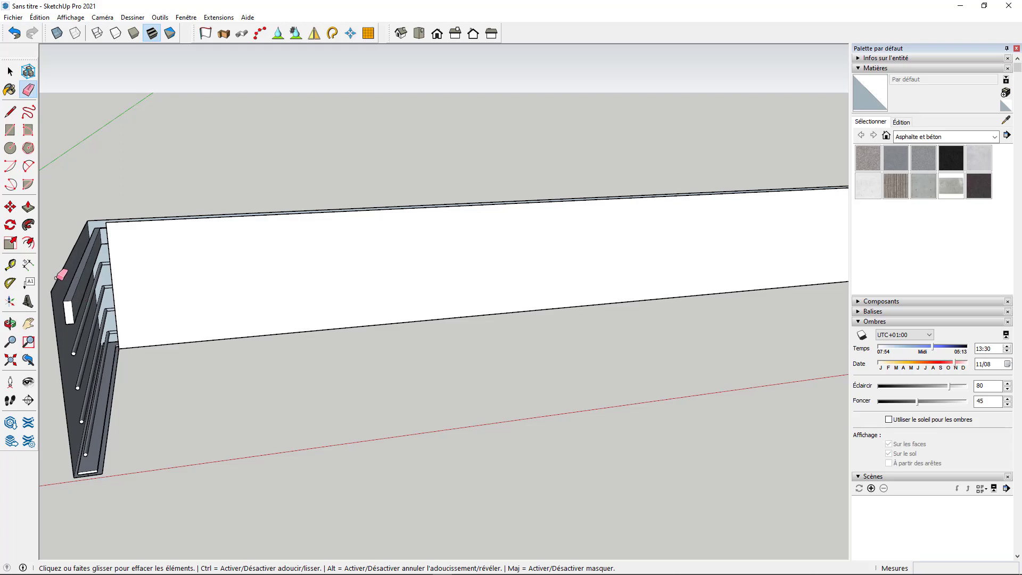
{"action": "scroll", "coordinate": [75, 479], "scroll_direction": "up", "scroll_amount": 4}
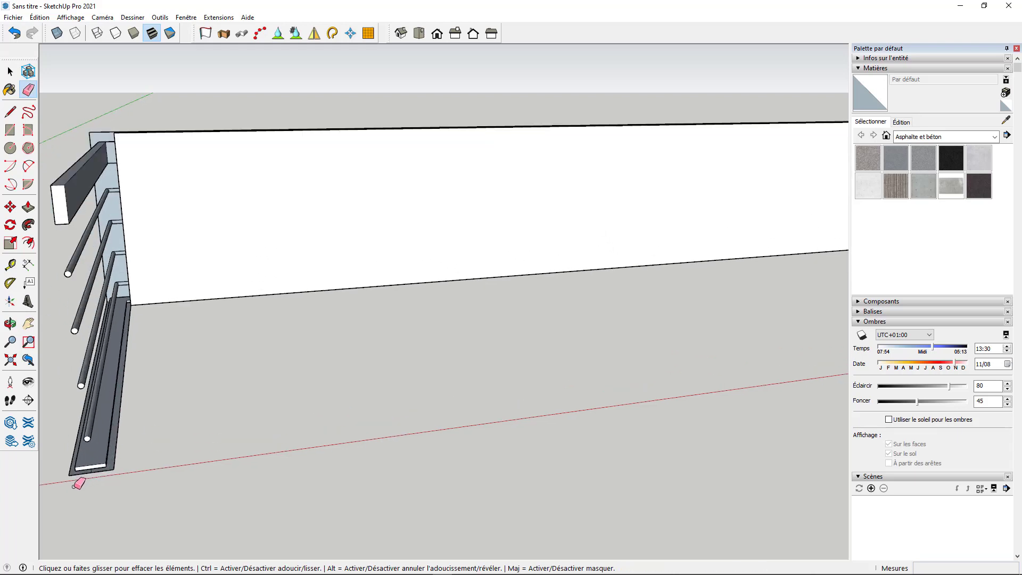
{"action": "mouse_move", "coordinate": [59, 469]}
{"action": "left_mouse_down"}
{"action": "mouse_move", "coordinate": [91, 474]}
{"action": "mouse_move", "coordinate": [165, 442]}
{"action": "left_mouse_up"}
{"action": "scroll", "coordinate": [96, 475], "scroll_direction": "up", "scroll_amount": 3}
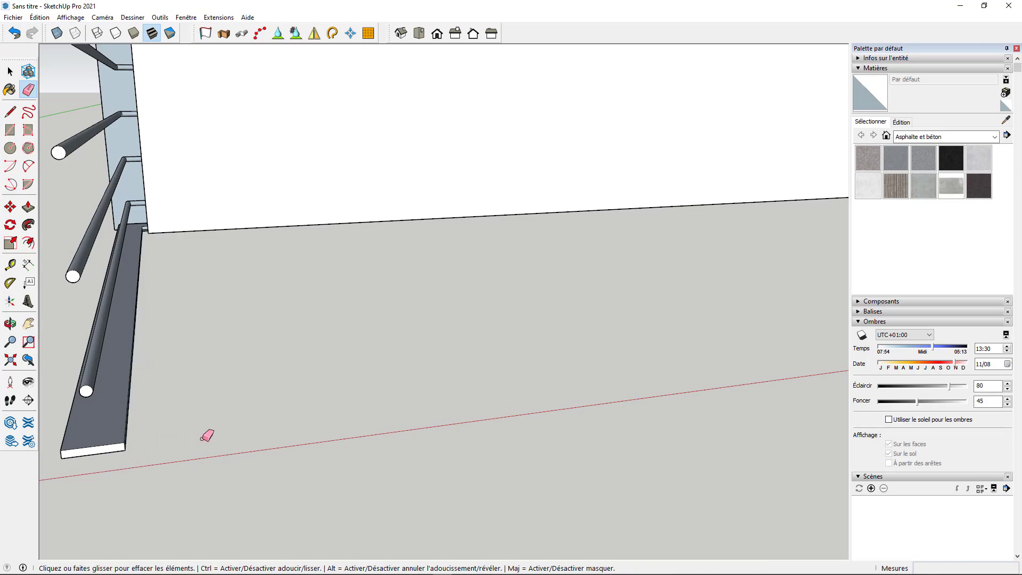
Erase the outer and inner wall edges at the open end farthest from the figure, exposing the rail, bars and base.
{"action": "scroll", "coordinate": [179, 407], "scroll_direction": "down", "scroll_amount": 4}
{"action": "scroll", "coordinate": [179, 399], "scroll_direction": "down", "scroll_amount": 3}
{"action": "mouse_move", "coordinate": [139, 287]}
{"action": "middle_mouse_down"}
{"action": "mouse_move", "coordinate": [490, 331]}
{"action": "mouse_move", "coordinate": [571, 300]}
{"action": "mouse_move", "coordinate": [554, 266]}
{"action": "mouse_move", "coordinate": [315, 333]}
{"action": "mouse_move", "coordinate": [189, 338]}
{"action": "middle_mouse_up"}
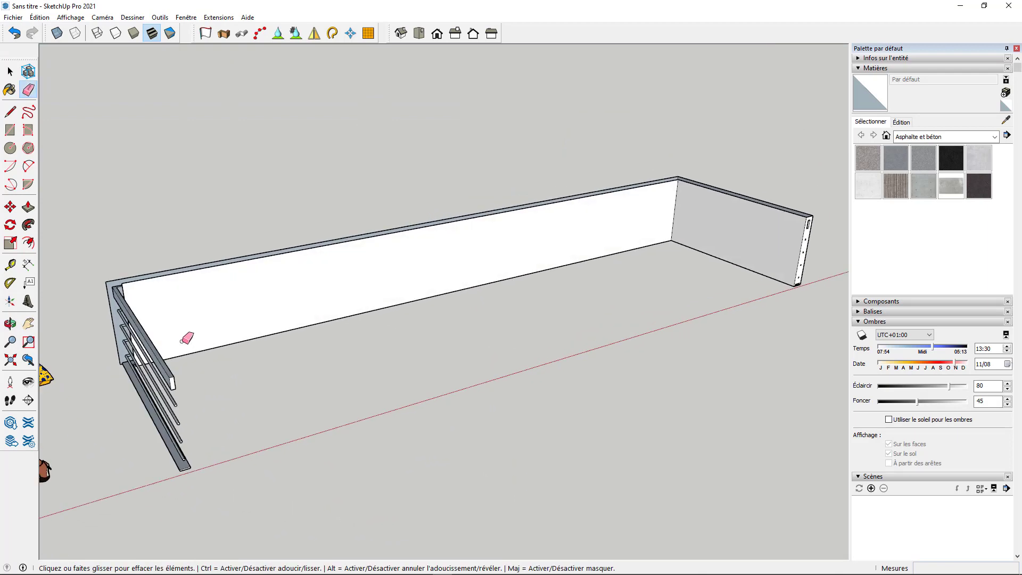
{"action": "scroll", "coordinate": [148, 362], "scroll_direction": "down", "scroll_amount": 3}
{"action": "scroll", "coordinate": [554, 296], "scroll_direction": "up", "scroll_amount": 5}
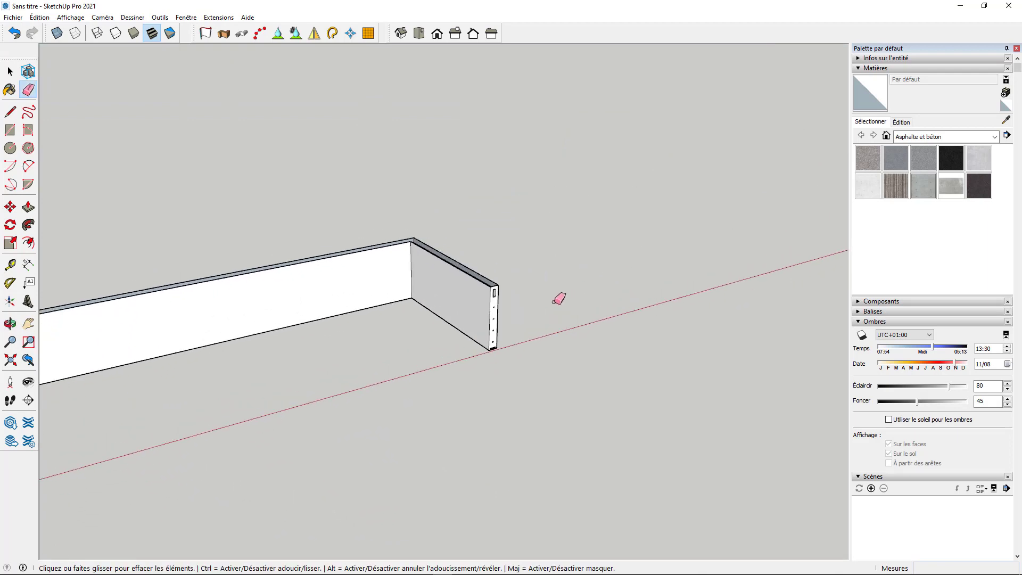
{"action": "scroll", "coordinate": [493, 292], "scroll_direction": "up", "scroll_amount": 2}
{"action": "left_click", "coordinate": [482, 263]}
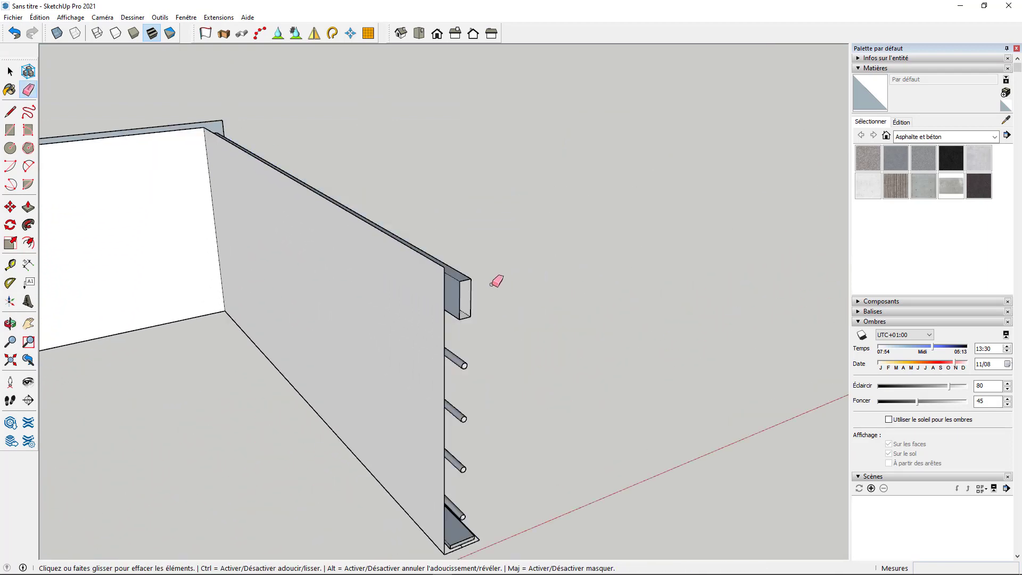
{"action": "middle_click_drag", "start_coordinate": [465, 250], "coordinate": [235, 282]}
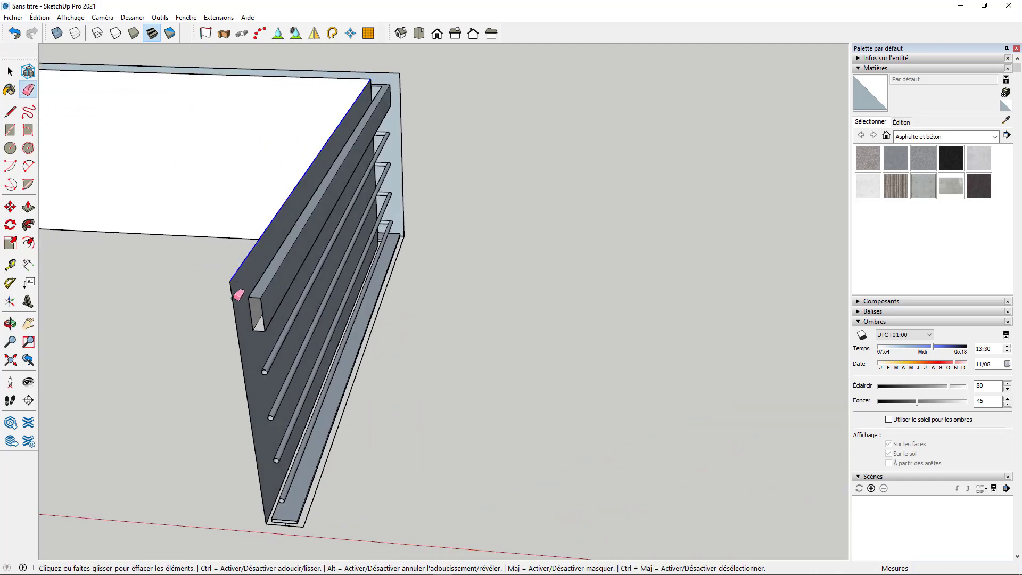
{"action": "scroll", "coordinate": [314, 437], "scroll_direction": "down", "scroll_amount": 3}
{"action": "scroll", "coordinate": [299, 455], "scroll_direction": "up", "scroll_amount": 6}
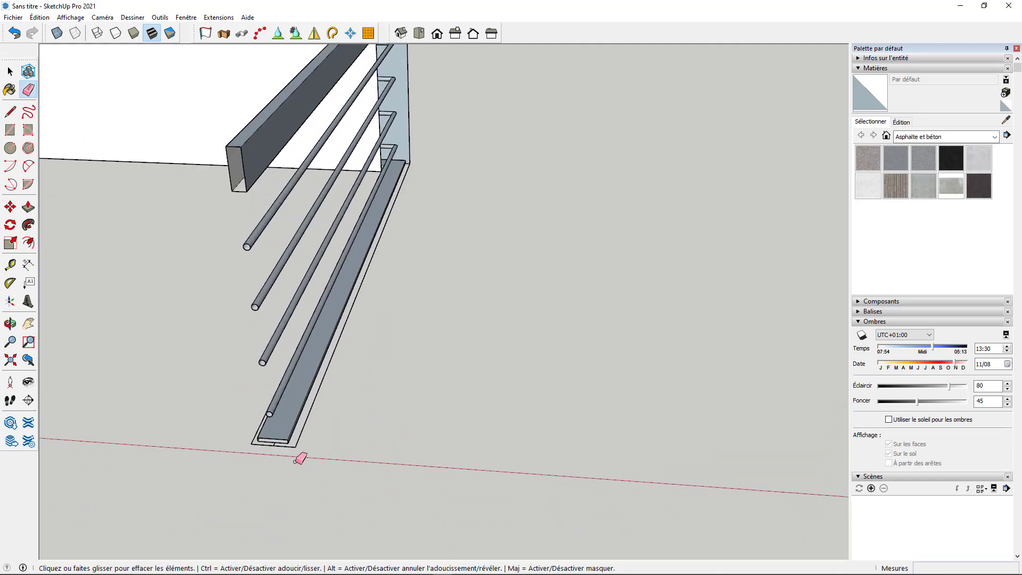
Erase the leftover profile outline on the ground around the base strip at that same end.
{"action": "left_click", "coordinate": [298, 438]}
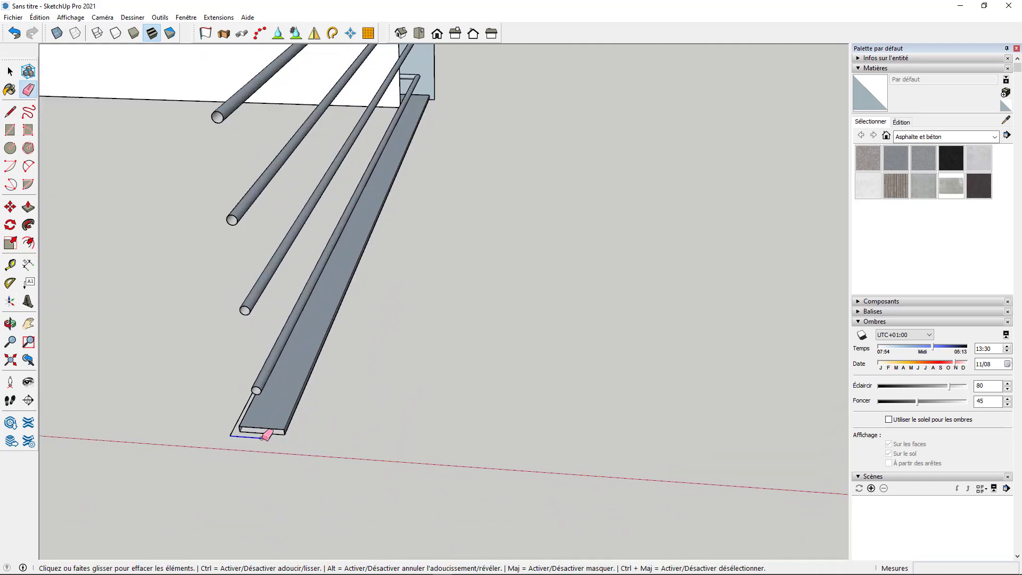
{"action": "left_click", "coordinate": [244, 439]}
{"action": "left_click", "coordinate": [233, 430]}
{"action": "scroll", "coordinate": [451, 354], "scroll_direction": "down", "scroll_amount": 8}
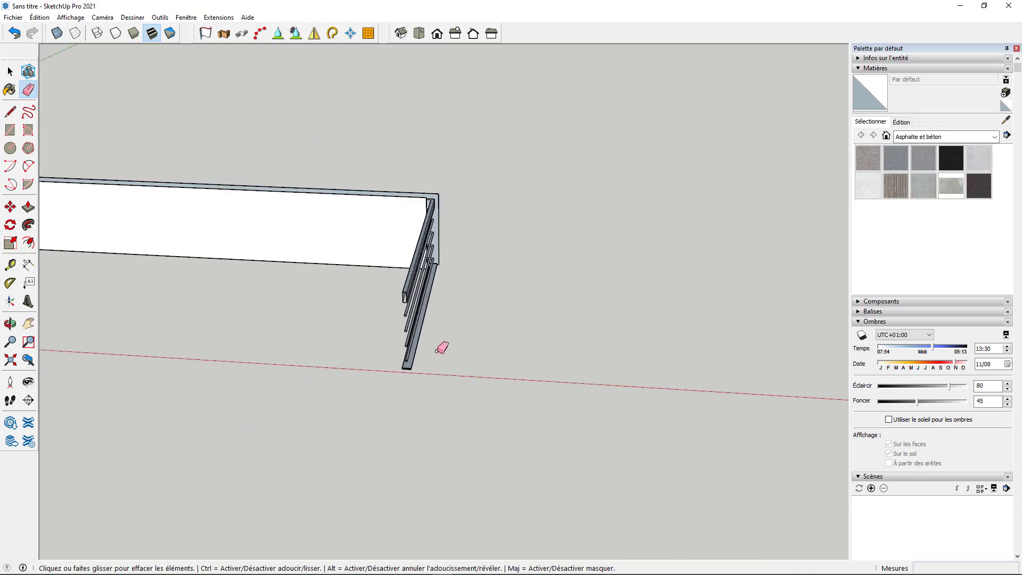
Delete the long inner wall face and the remaining outer wall face behind the bars.
{"action": "key", "text": "space"}
{"action": "middle_click_drag", "start_coordinate": [376, 209], "coordinate": [318, 239]}
{"action": "left_click", "coordinate": [196, 221]}
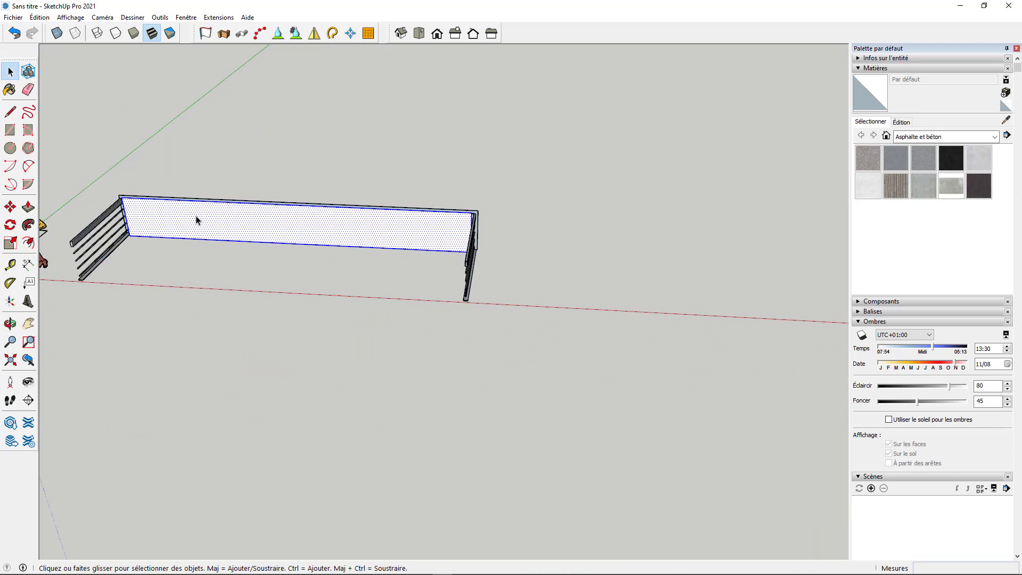
{"action": "key", "text": "Delete"}
{"action": "scroll", "coordinate": [499, 230], "scroll_direction": "up", "scroll_amount": 4}
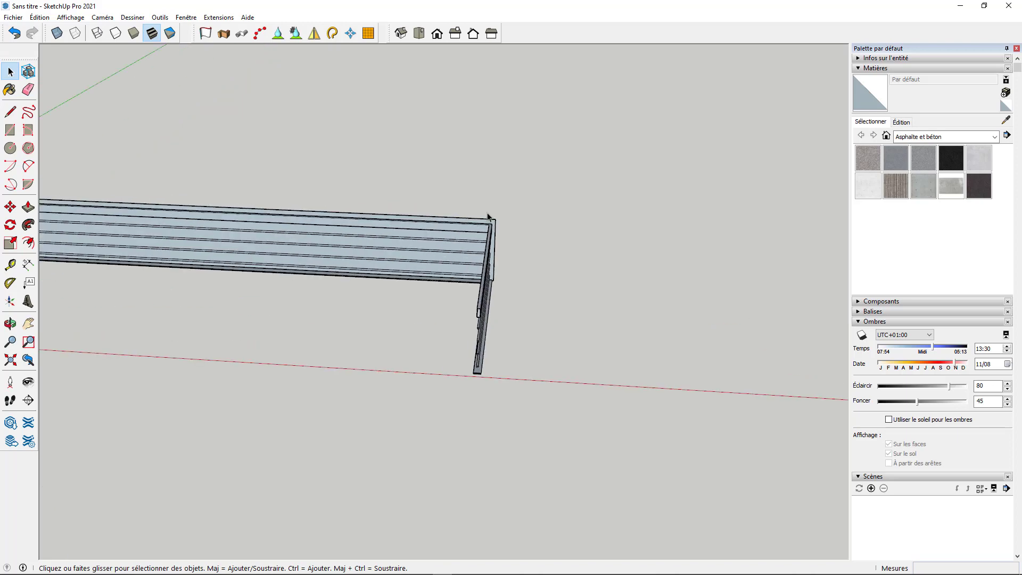
{"action": "left_click", "coordinate": [495, 230]}
{"action": "key", "text": "Delete"}
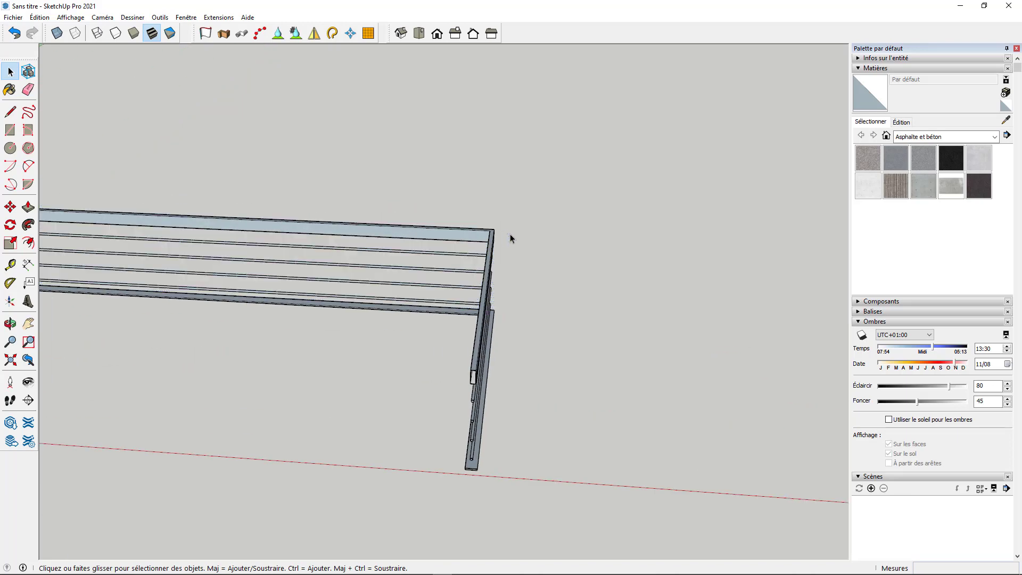
Close the open end of the top rail farthest from the figure by retracing its upper edge with the Line tool.
{"action": "middle_click_drag", "start_coordinate": [531, 322], "coordinate": [662, 321]}
{"action": "scroll", "coordinate": [662, 322], "scroll_direction": "down", "scroll_amount": 3}
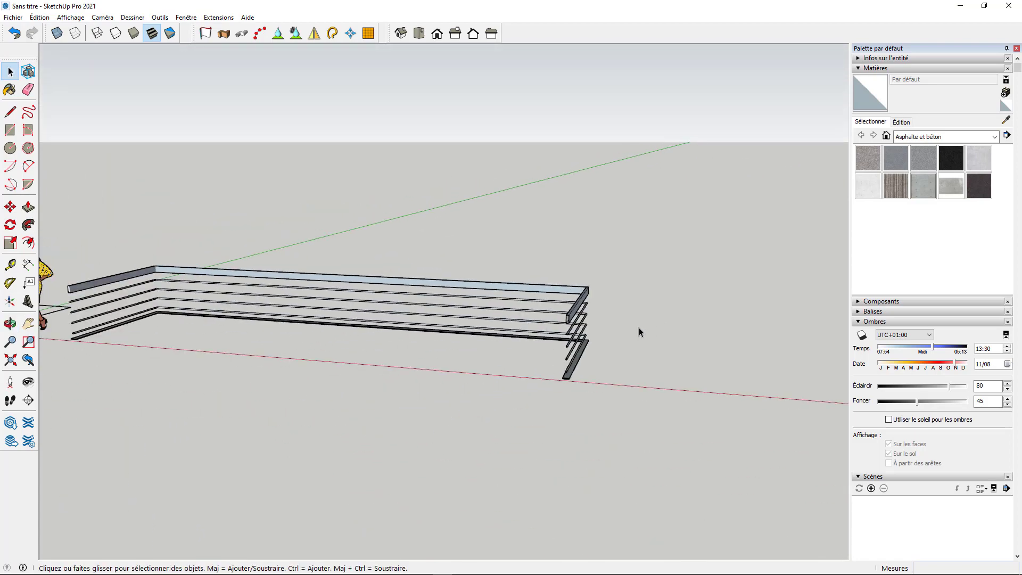
{"action": "scroll", "coordinate": [222, 316], "scroll_direction": "up", "scroll_amount": 3}
{"action": "scroll", "coordinate": [298, 301], "scroll_direction": "up", "scroll_amount": 5}
{"action": "middle_click_drag", "start_coordinate": [224, 330], "coordinate": [456, 322]}
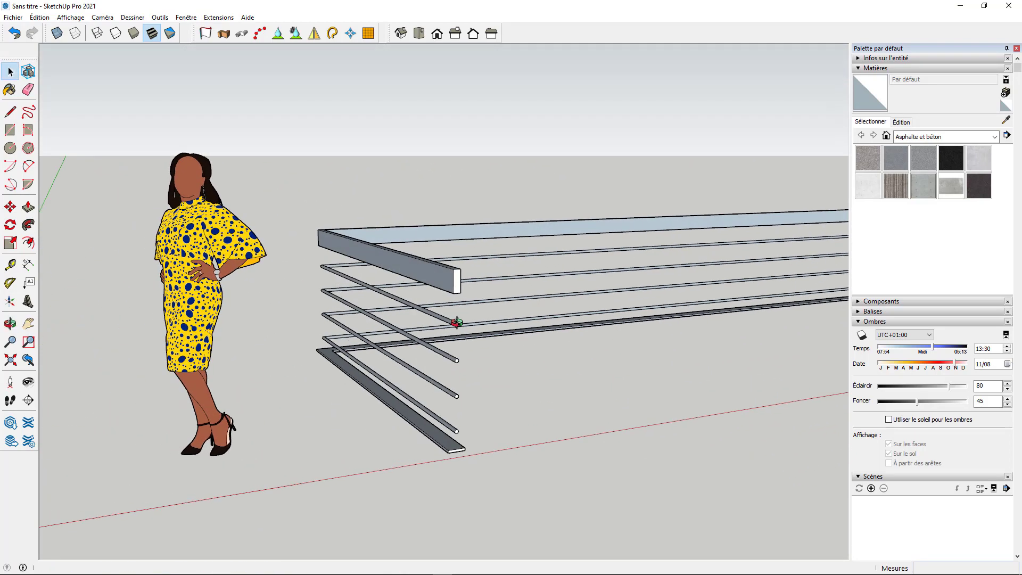
{"action": "scroll", "coordinate": [266, 318], "scroll_direction": "down", "scroll_amount": 6}
{"action": "scroll", "coordinate": [602, 306], "scroll_direction": "up", "scroll_amount": 10}
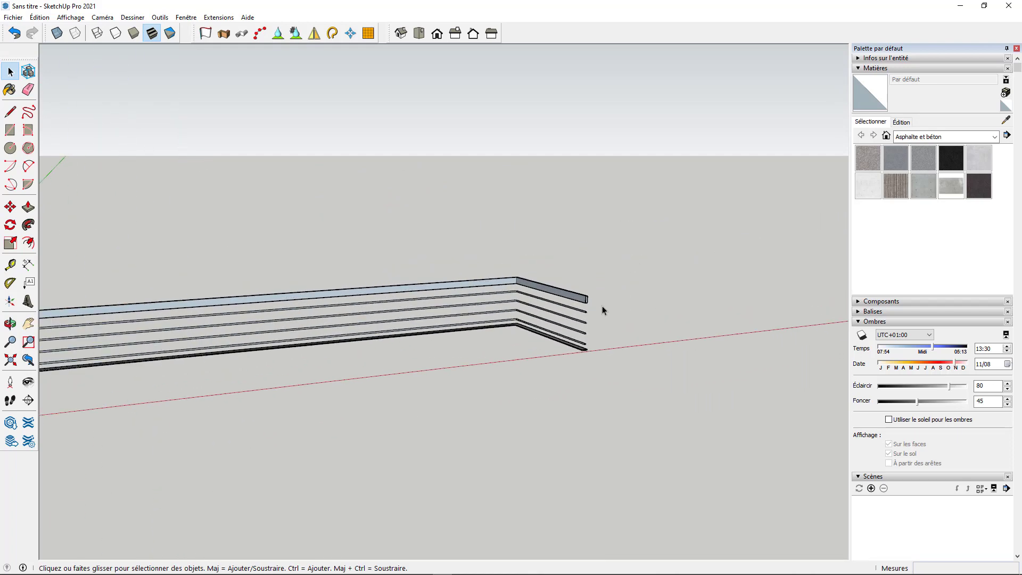
{"action": "scroll", "coordinate": [575, 295], "scroll_direction": "up", "scroll_amount": 2}
{"action": "key", "text": "l"}
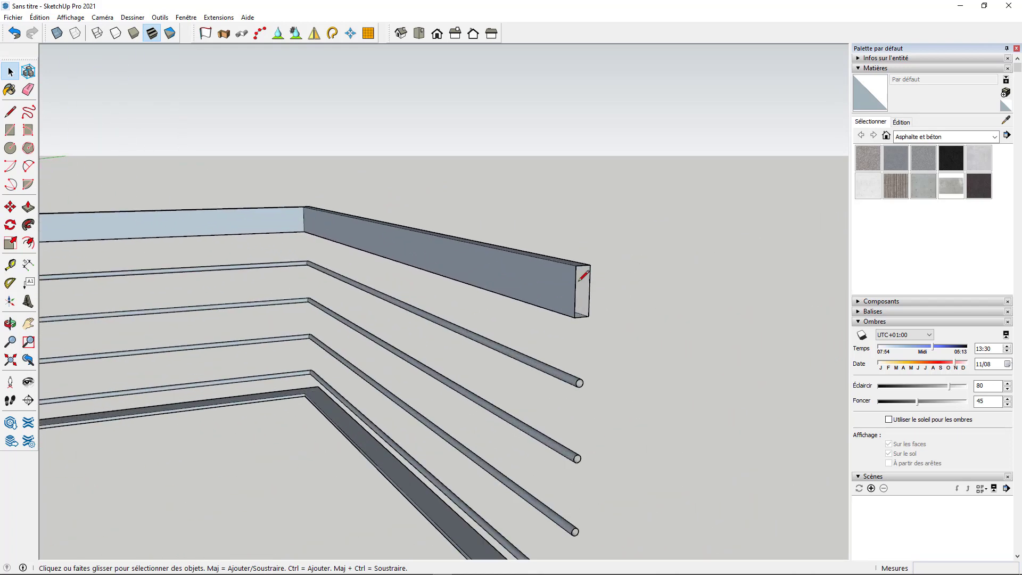
{"action": "left_click", "coordinate": [582, 268]}
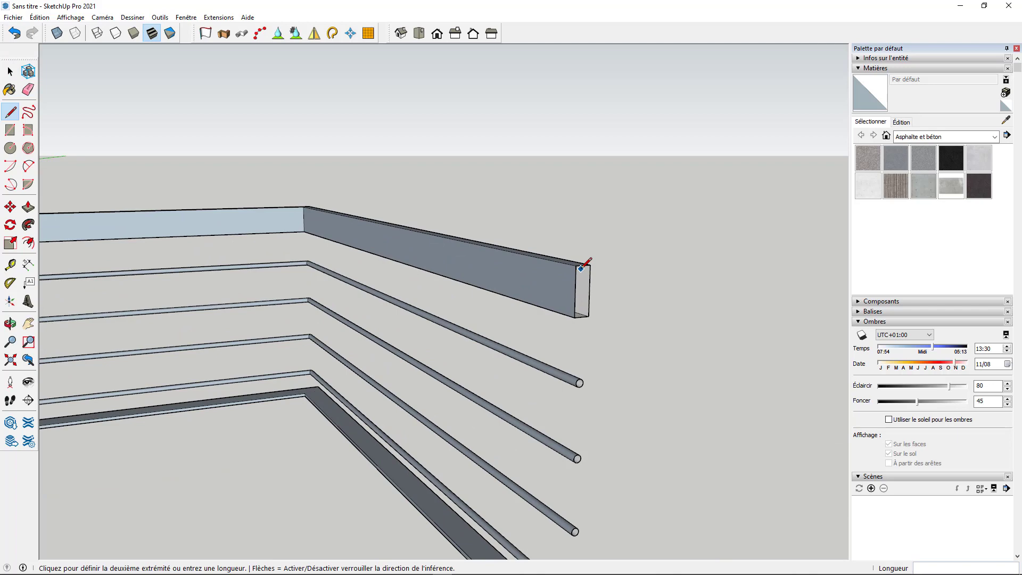
{"action": "key", "text": "Escape"}
{"action": "scroll", "coordinate": [588, 394], "scroll_direction": "up", "scroll_amount": 3}
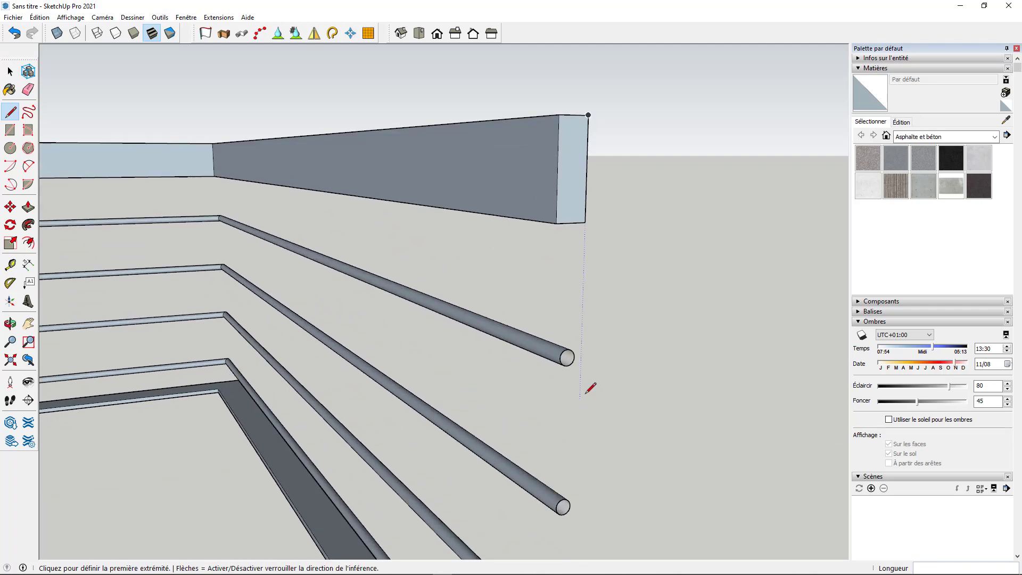
Close the open ends of the upper three round bars by drawing a line across each circle.
{"action": "scroll", "coordinate": [590, 389], "scroll_direction": "up", "scroll_amount": 3}
{"action": "left_click", "coordinate": [530, 304]}
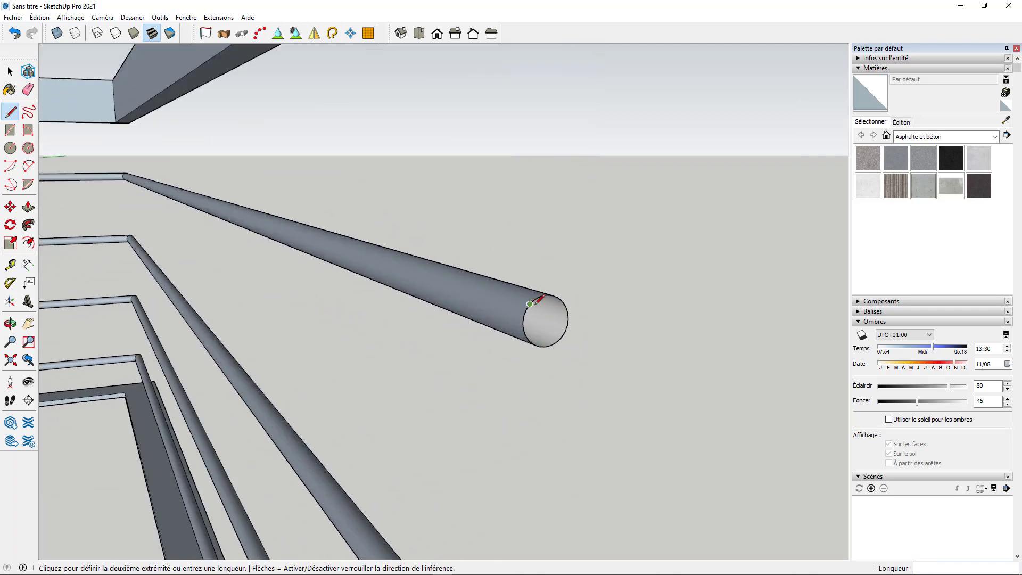
{"action": "left_click", "coordinate": [561, 337]}
{"action": "scroll", "coordinate": [497, 257], "scroll_direction": "down", "scroll_amount": 4}
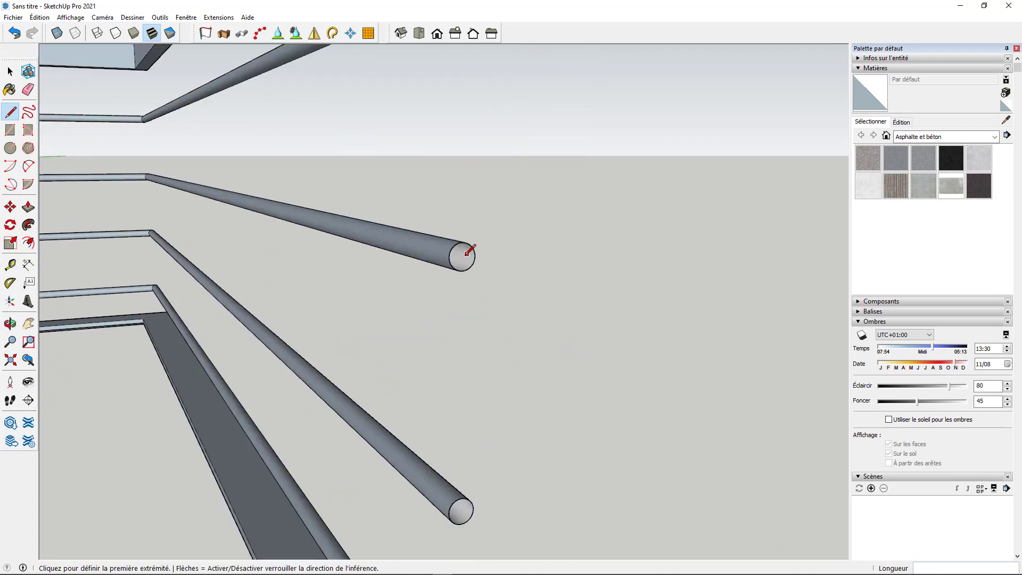
{"action": "left_click", "coordinate": [452, 250]}
{"action": "left_click", "coordinate": [472, 265]}
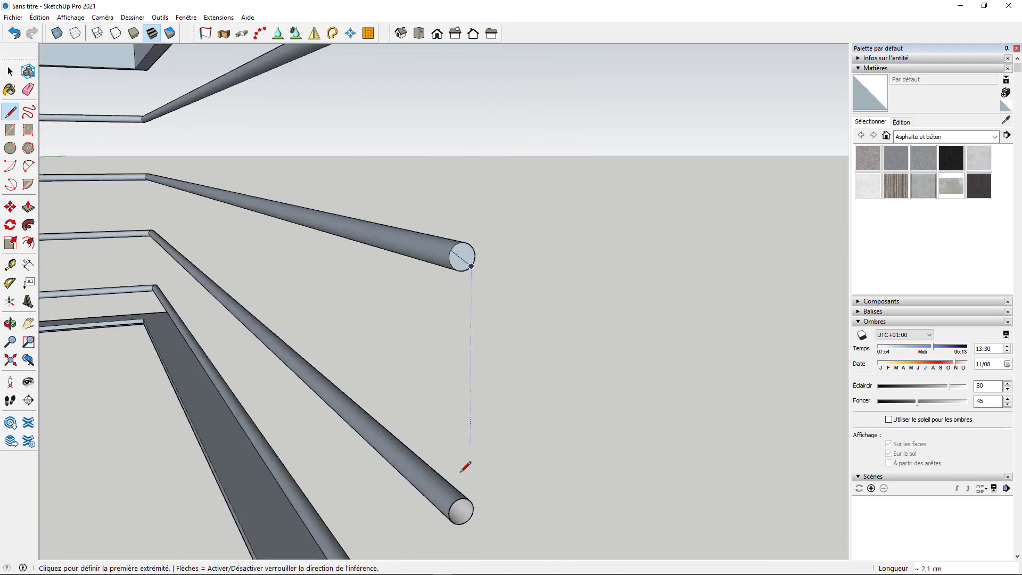
{"action": "left_click", "coordinate": [455, 502]}
{"action": "left_click", "coordinate": [470, 519]}
Close the open ends of the base strip and the lowest round bar with lines.
{"action": "scroll", "coordinate": [468, 517], "scroll_direction": "down", "scroll_amount": 5}
{"action": "scroll", "coordinate": [431, 409], "scroll_direction": "up", "scroll_amount": 2}
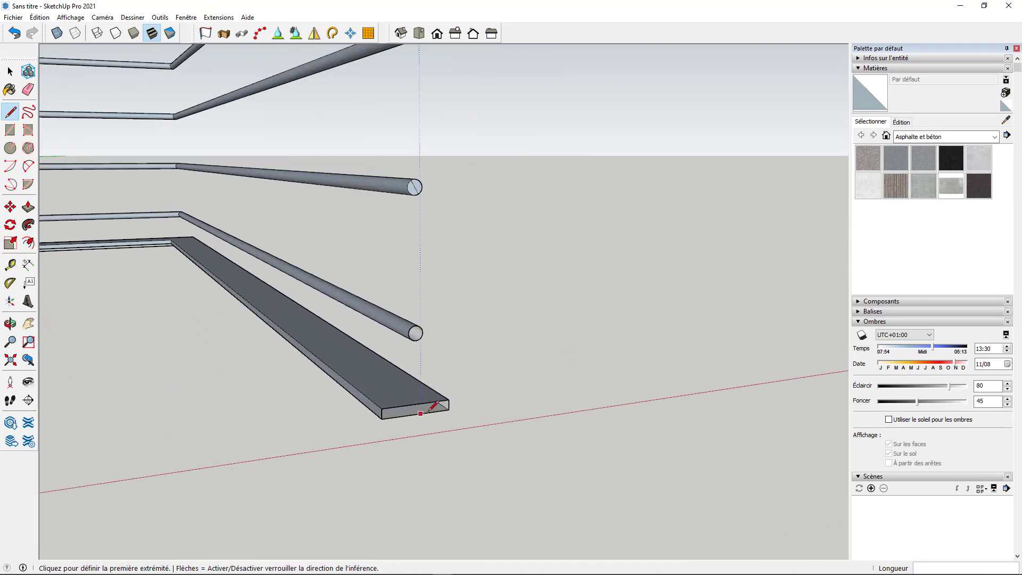
{"action": "left_click", "coordinate": [429, 410]}
{"action": "left_click", "coordinate": [450, 400]}
{"action": "left_click", "coordinate": [409, 330]}
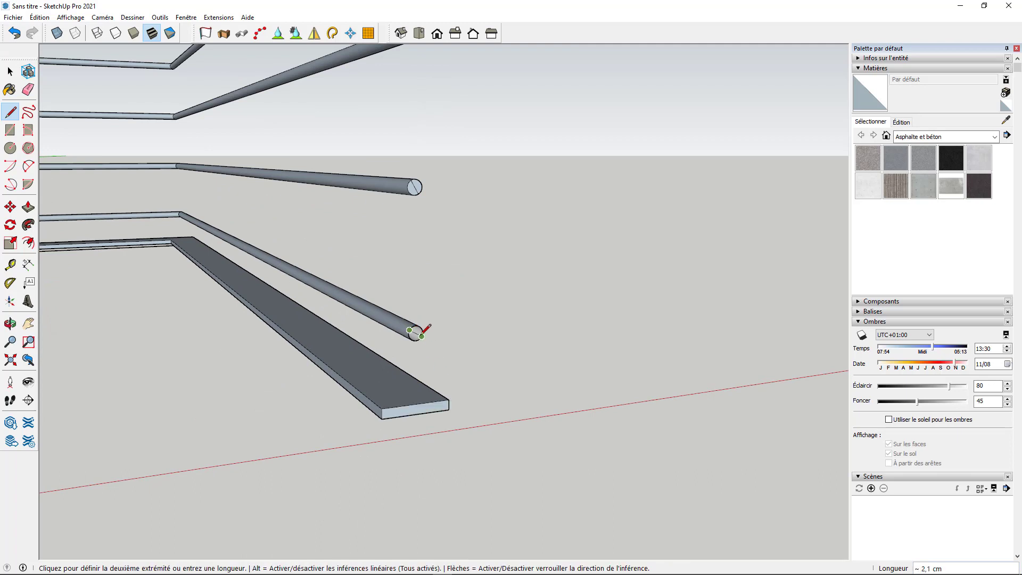
{"action": "left_click", "coordinate": [422, 336]}
Erase the helper lines drawn across the round bars' end faces.
{"action": "key", "text": "e"}
{"action": "left_click", "coordinate": [419, 333]}
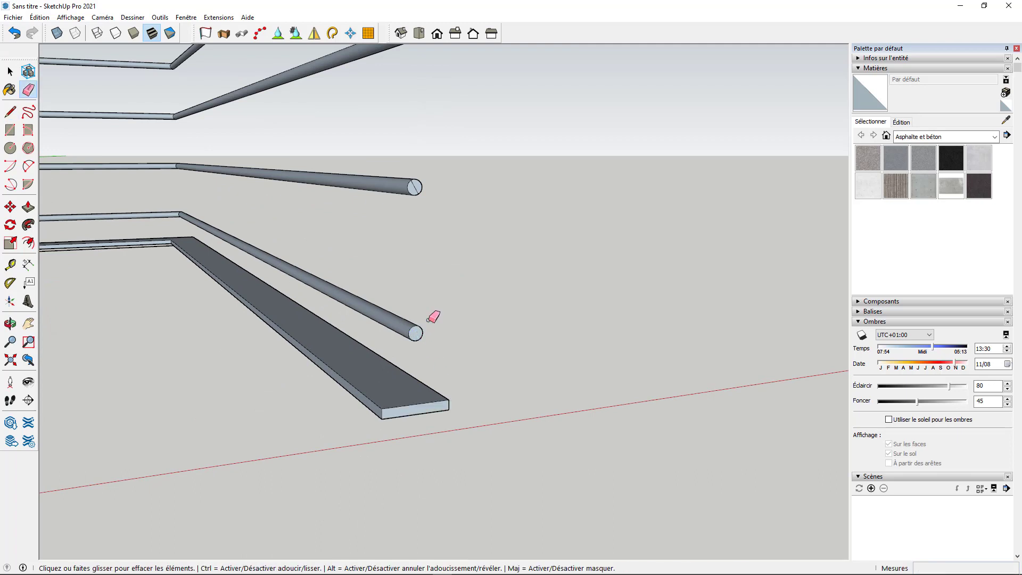
{"action": "scroll", "coordinate": [381, 272], "scroll_direction": "down", "scroll_amount": 2}
{"action": "scroll", "coordinate": [397, 160], "scroll_direction": "up", "scroll_amount": 4}
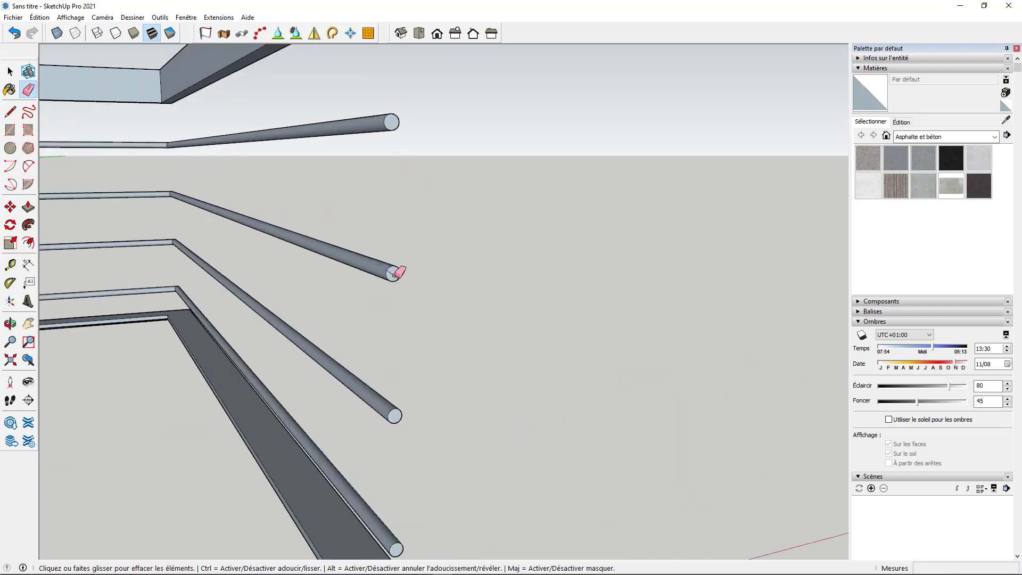
{"action": "scroll", "coordinate": [458, 286], "scroll_direction": "down", "scroll_amount": 2}
{"action": "scroll", "coordinate": [466, 288], "scroll_direction": "down", "scroll_amount": 2}
Examine the whole railing from several angles.
{"action": "key", "text": "space"}
{"action": "scroll", "coordinate": [573, 270], "scroll_direction": "down", "scroll_amount": 4}
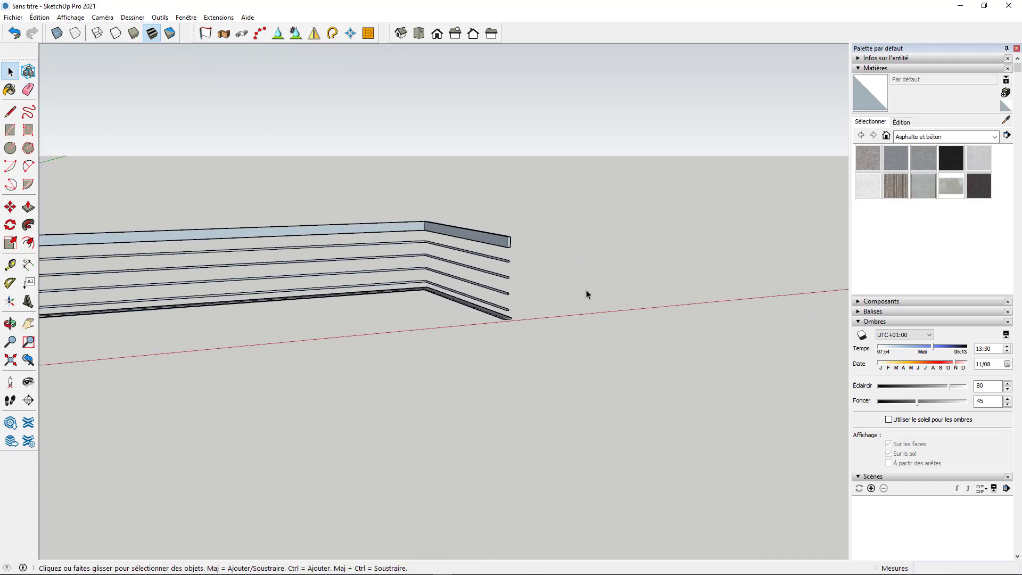
{"action": "middle_click_drag", "start_coordinate": [166, 299], "coordinate": [257, 314]}
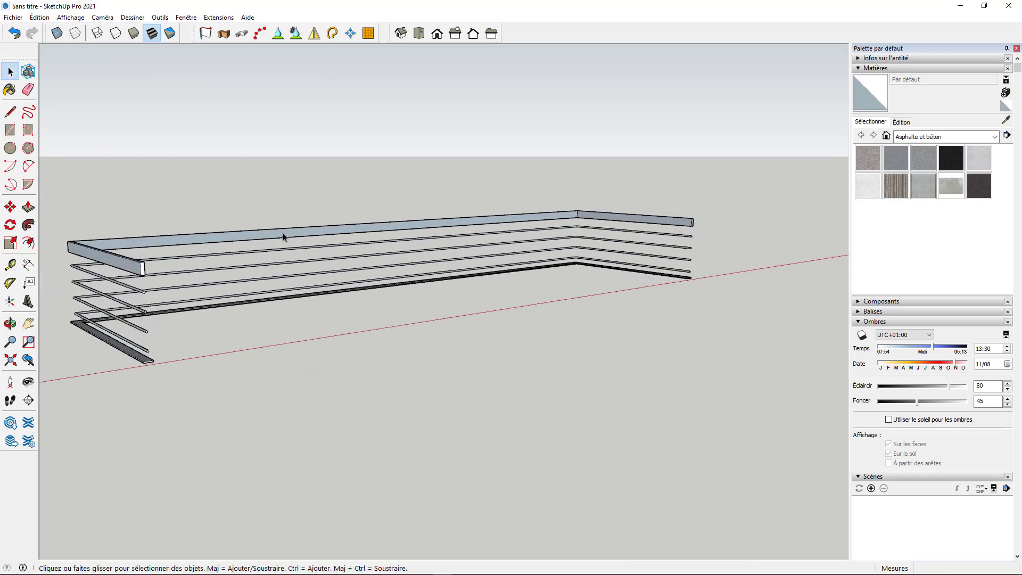
{"action": "middle_click_drag", "start_coordinate": [349, 305], "coordinate": [353, 280]}
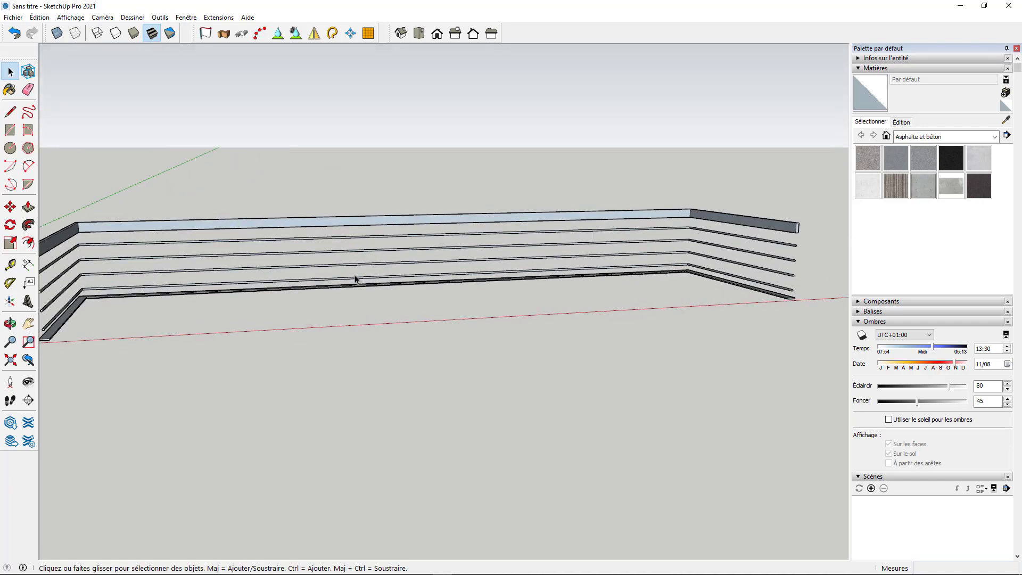
{"action": "scroll", "coordinate": [445, 291], "scroll_direction": "down", "scroll_amount": 2}
{"action": "middle_click_drag", "start_coordinate": [446, 294], "coordinate": [353, 293]}
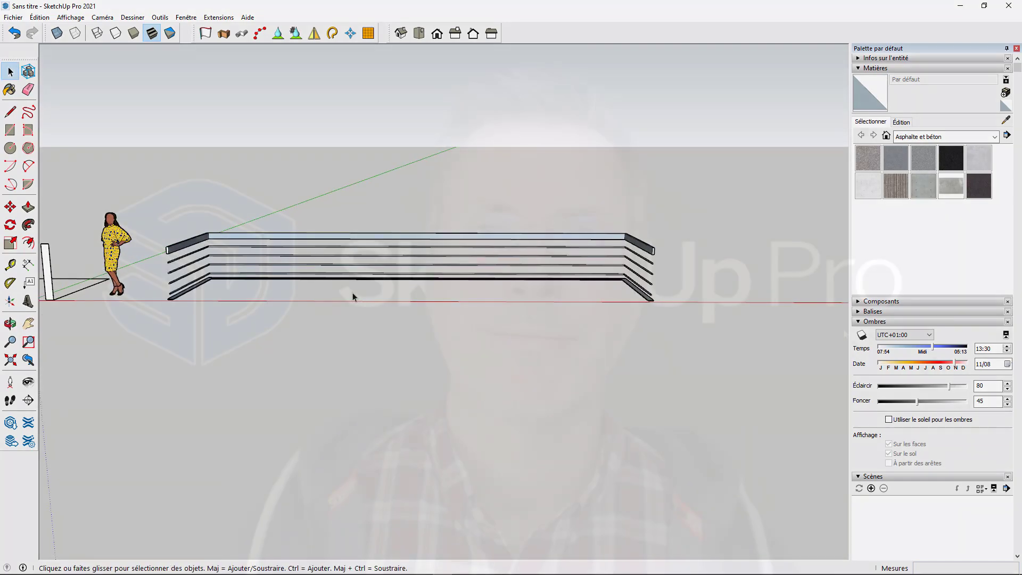